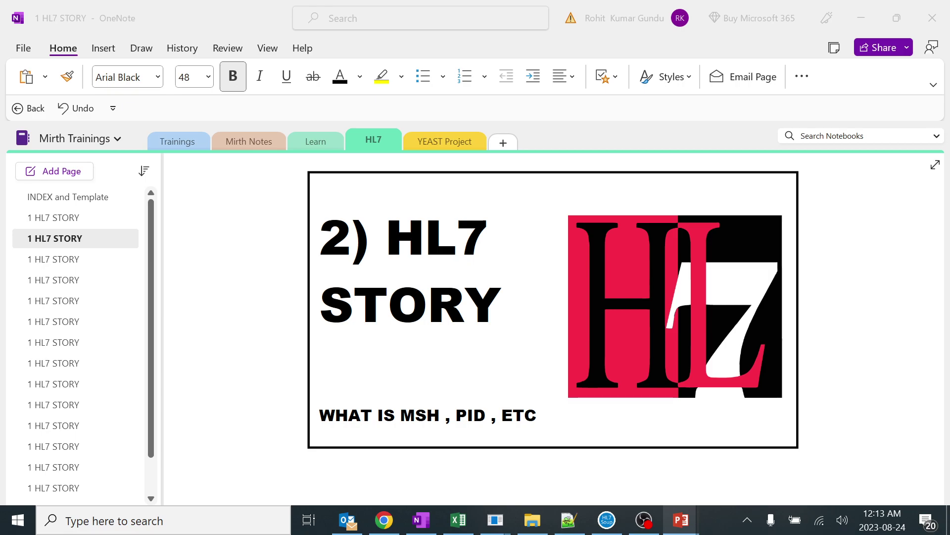
Switch from the OneNote HL7 STORY page to the HL7 intro.xlsx workbook in Excel
click(458, 521)
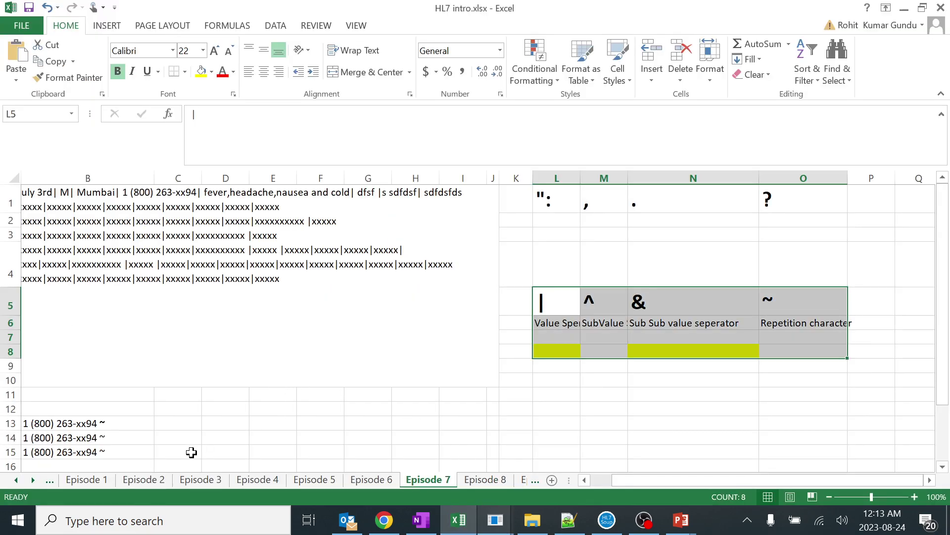
Group sheets Episode 2 through Episode 6 and hide them
click(126, 483)
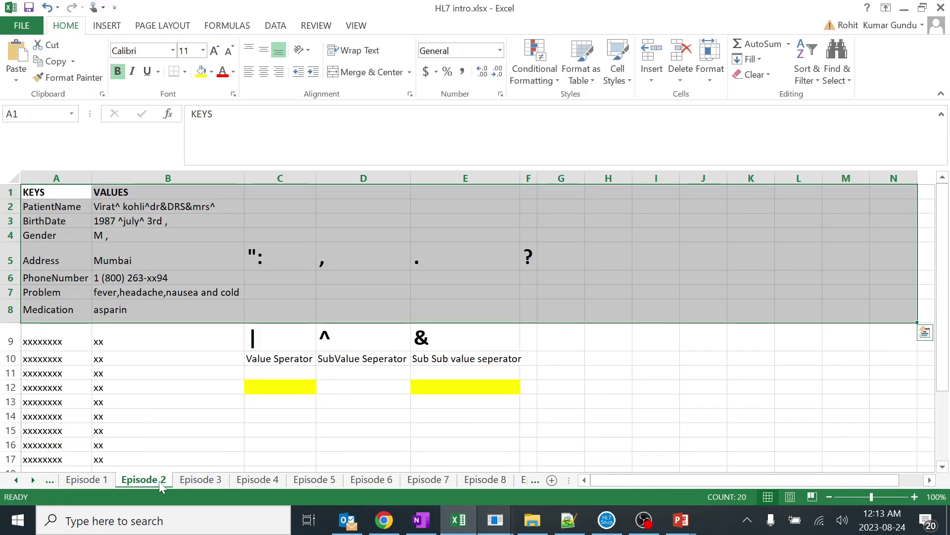
shift+click(375, 480)
right_click(375, 480)
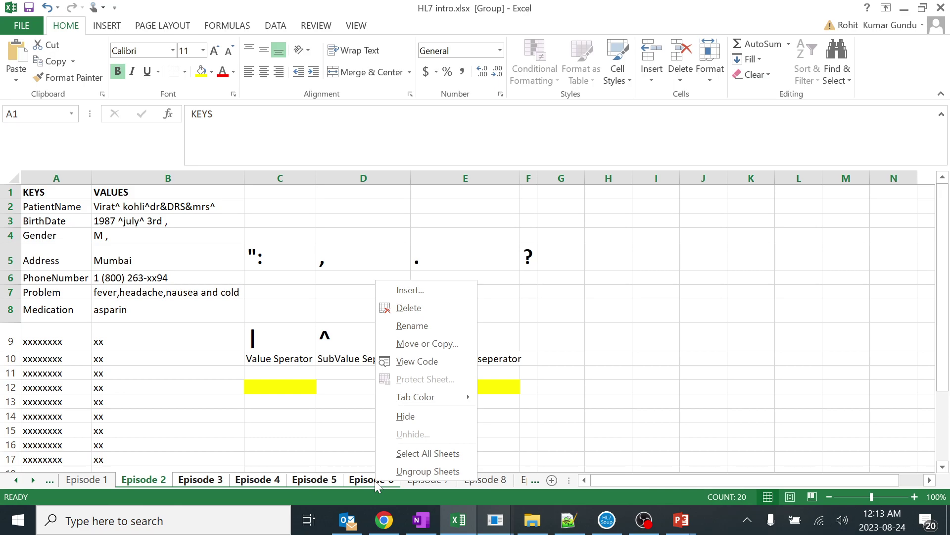
click(417, 425)
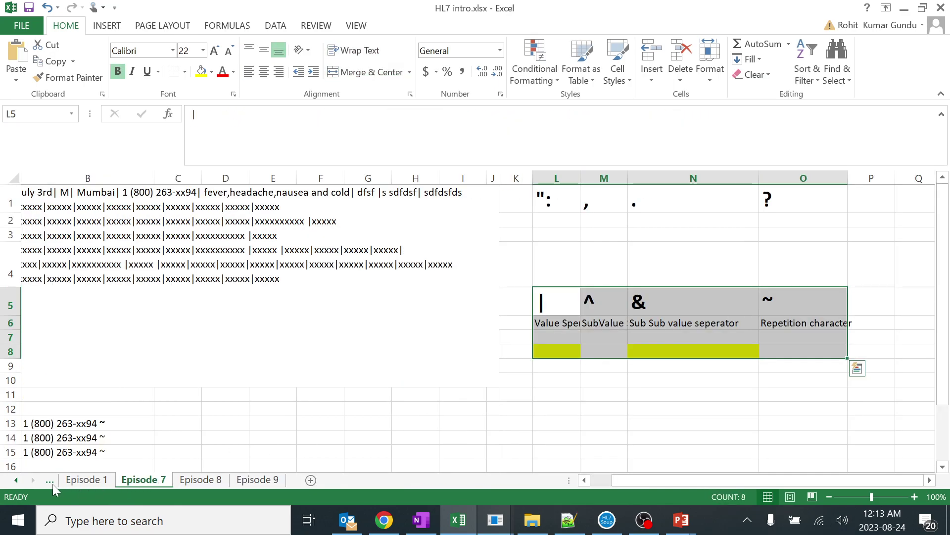
Hide the Episode 1 sheet
click(52, 483)
click(129, 233)
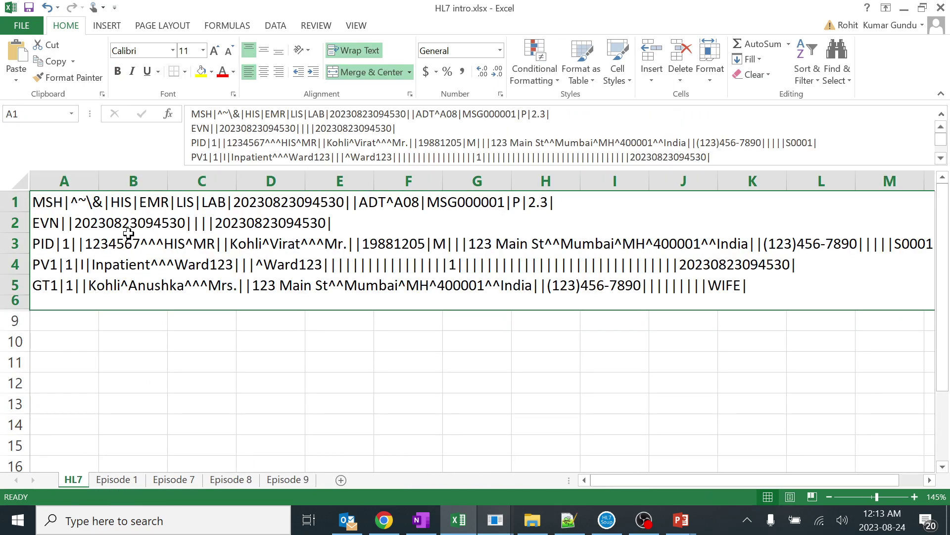
click(117, 479)
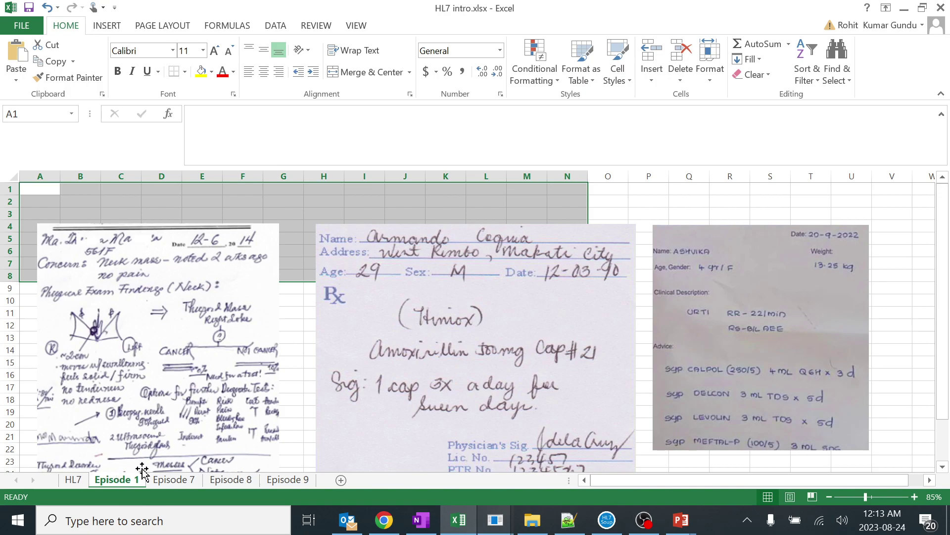
scroll(151, 448, down, 4)
right_click(134, 481)
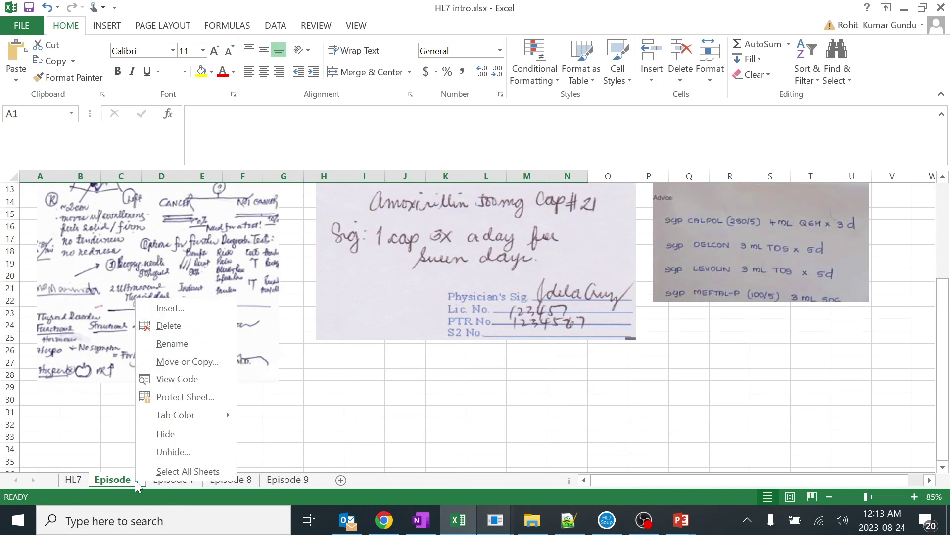
click(177, 434)
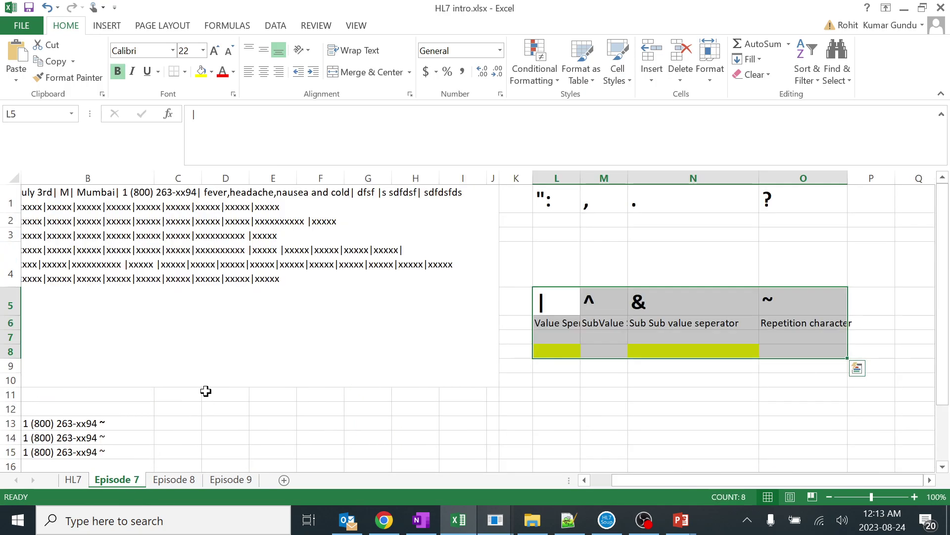
Hide the Episode 7 sheet
click(173, 479)
click(228, 479)
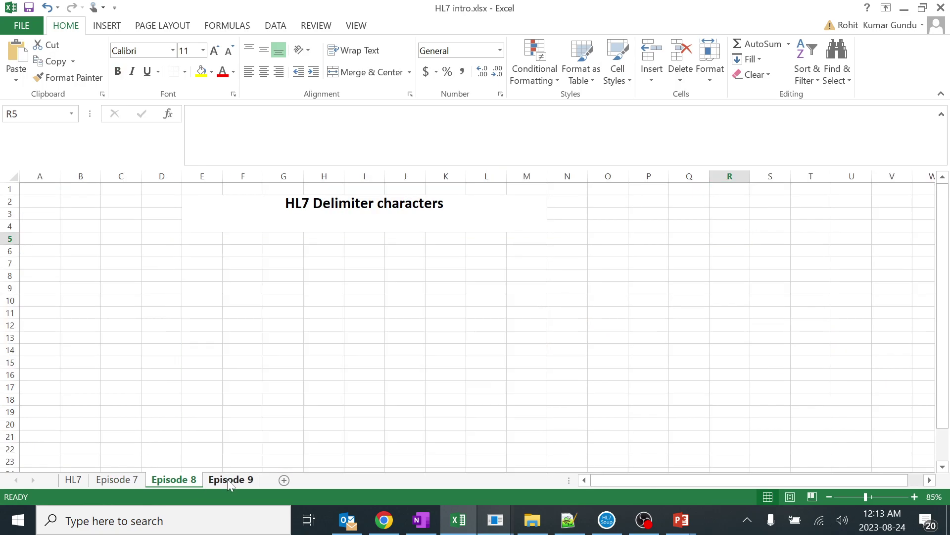
right_click(127, 479)
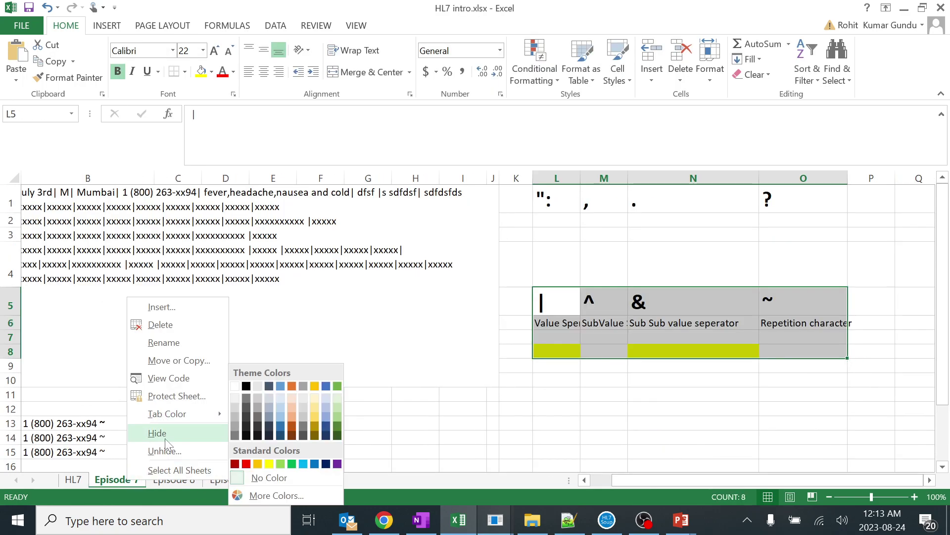
click(166, 440)
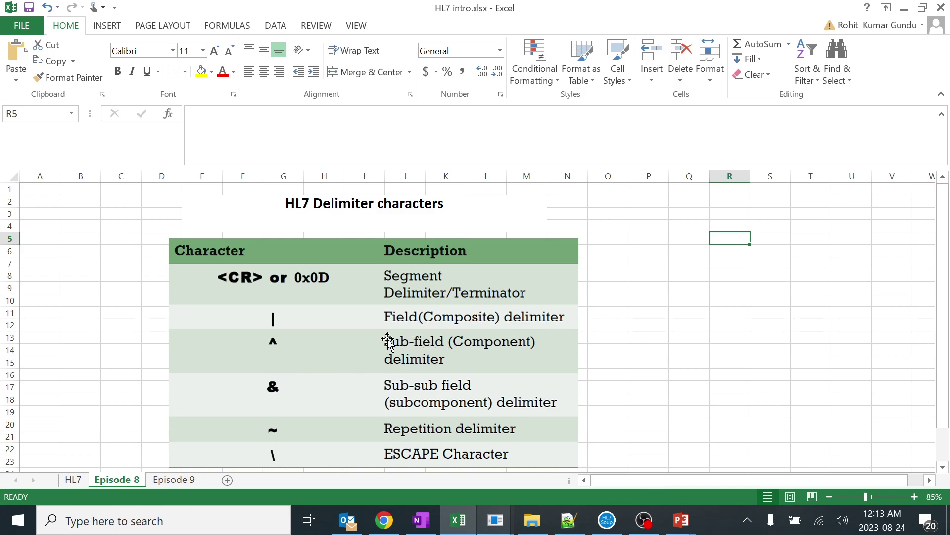
Review Episode 9 and the Episode 8 delimiter table picture, then go to the HL7 sheet
scroll(305, 327, down, 1)
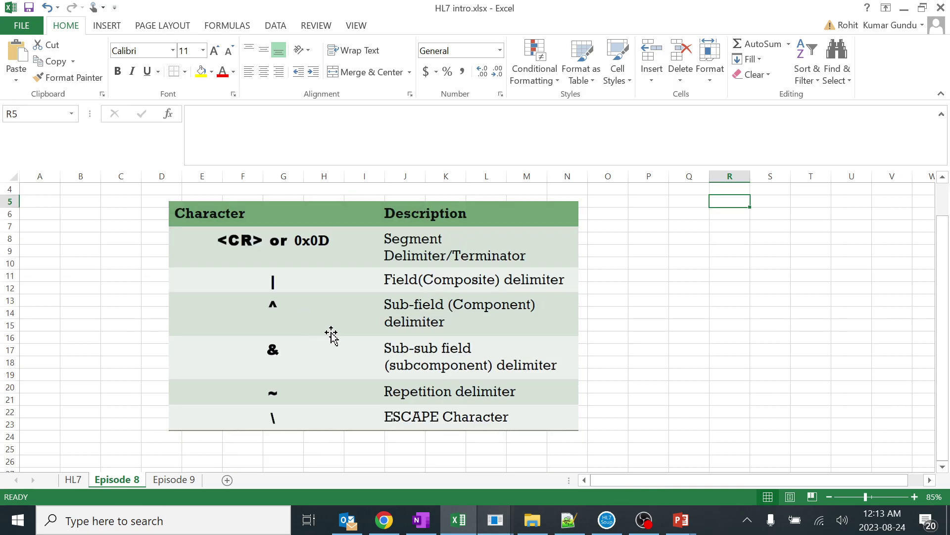
key(ctrl+Page_Down)
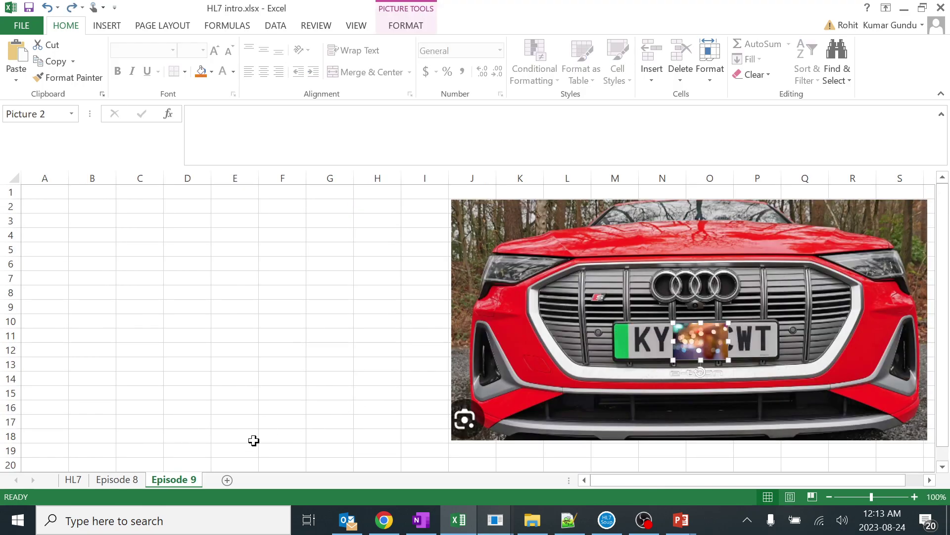
click(132, 485)
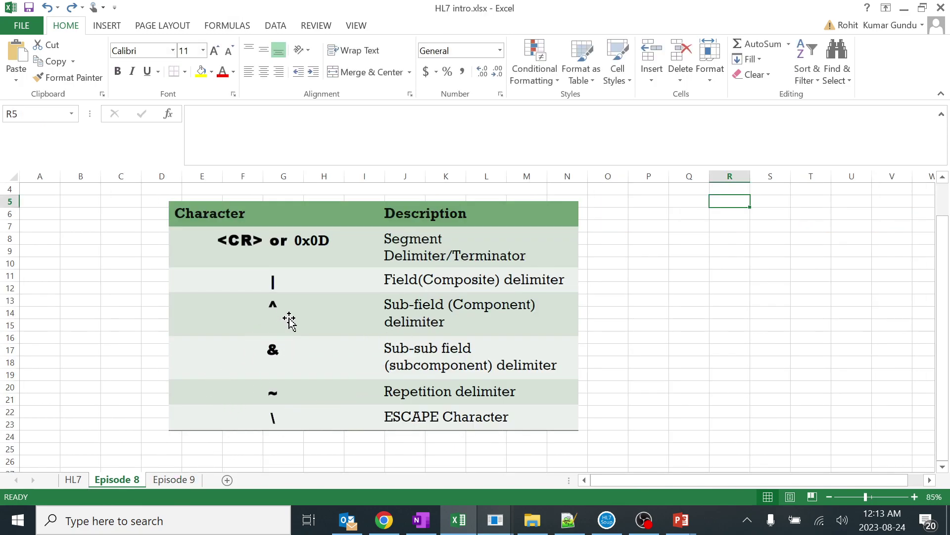
click(275, 286)
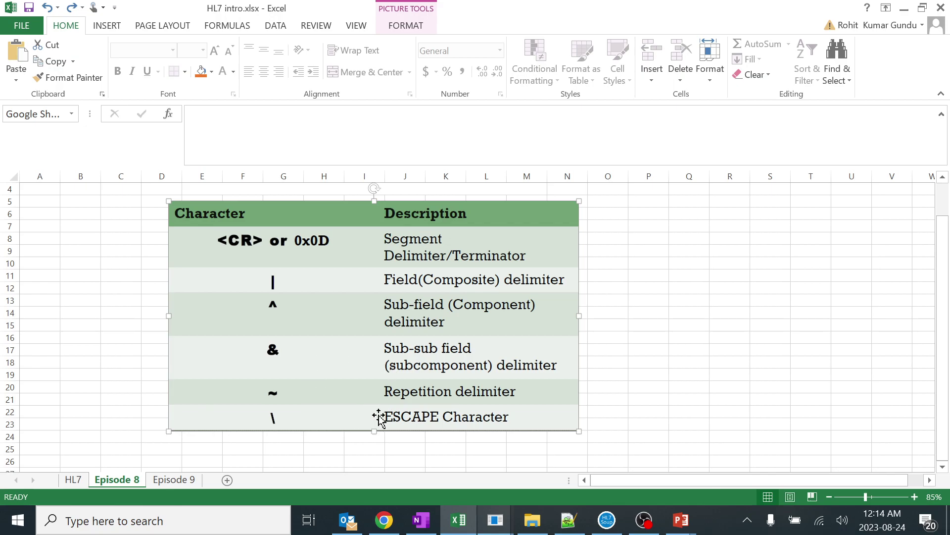
click(79, 482)
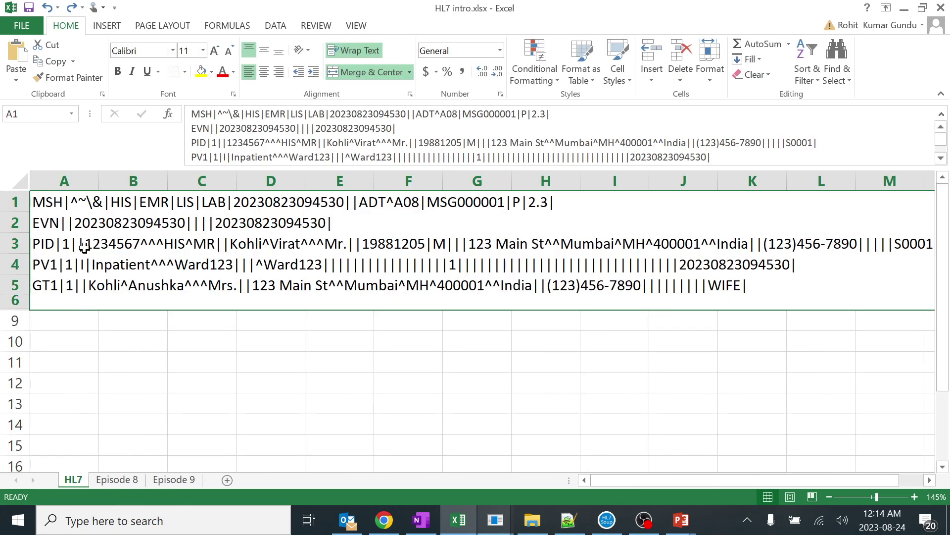
Enter segment labels MSH, EVN and PID in cells A11 to A13
double_click(48, 204)
double_click(48, 203)
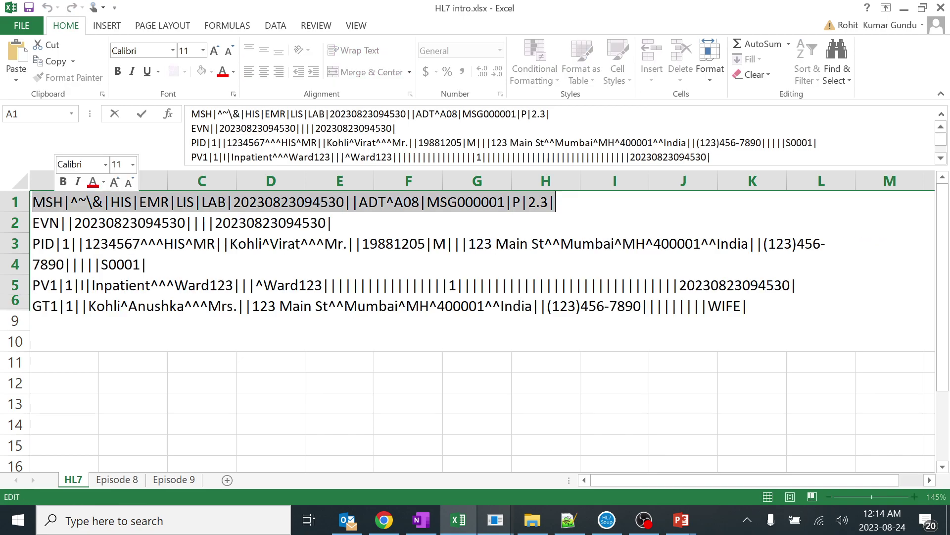
key(Right)
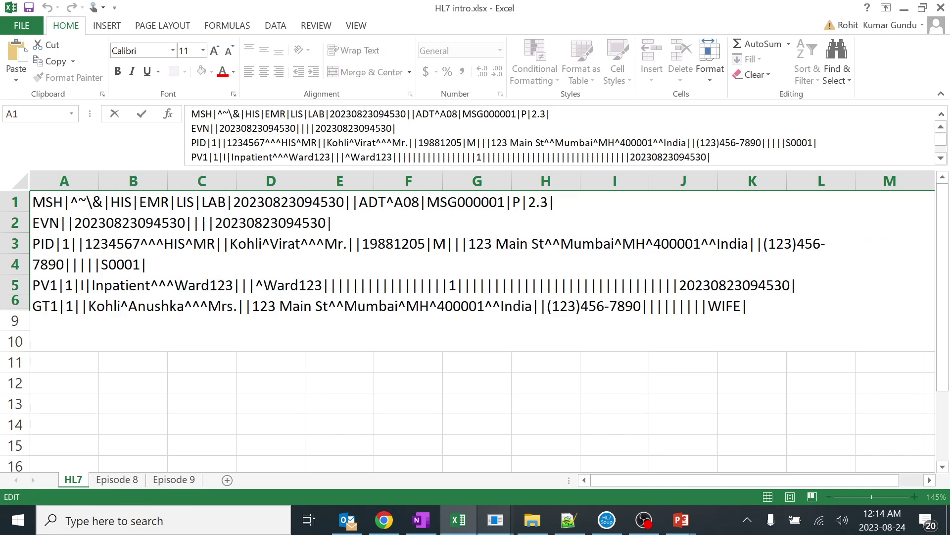
click(69, 365)
text(msh)
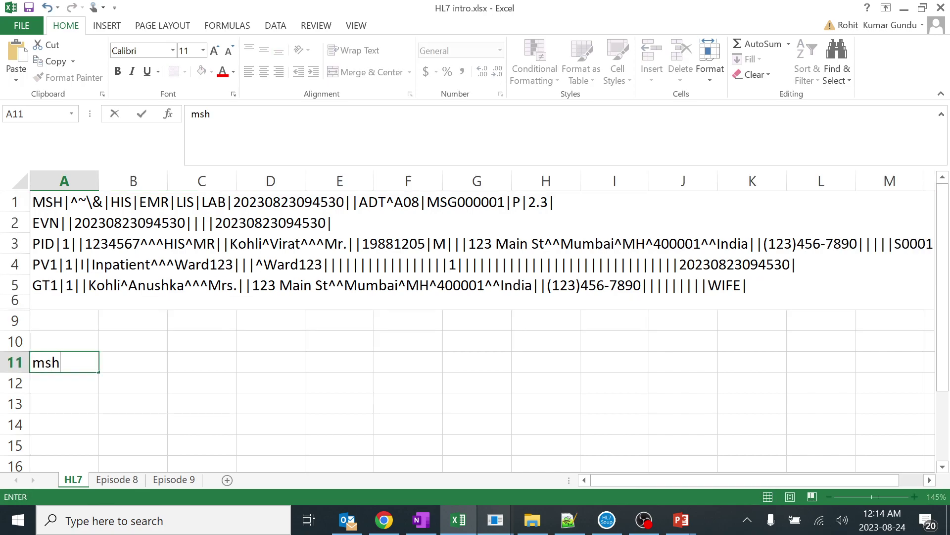
key(BackSpace)
key(BackSpace)
text(MSH)
click(67, 378)
text(EVN)
click(64, 404)
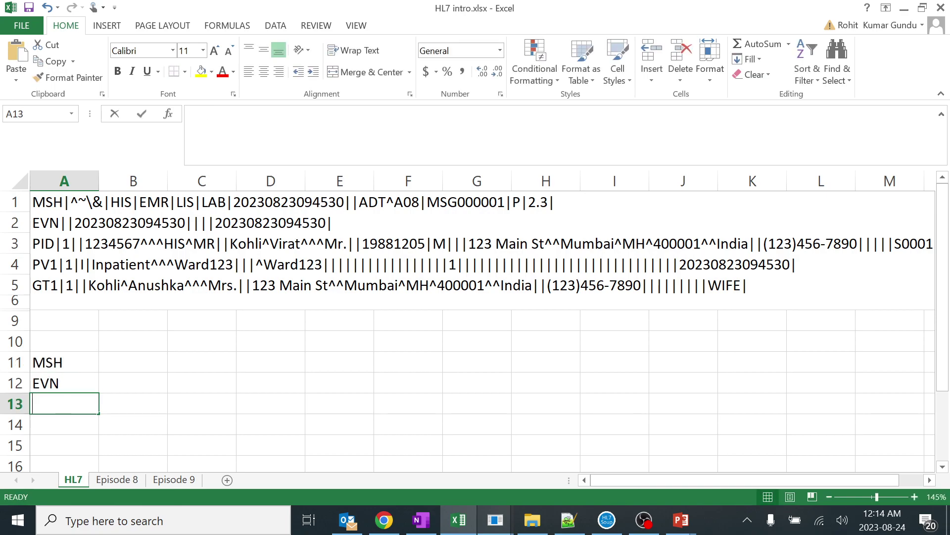
text(PID)
Widen column B to hold the labels
double_click(111, 360)
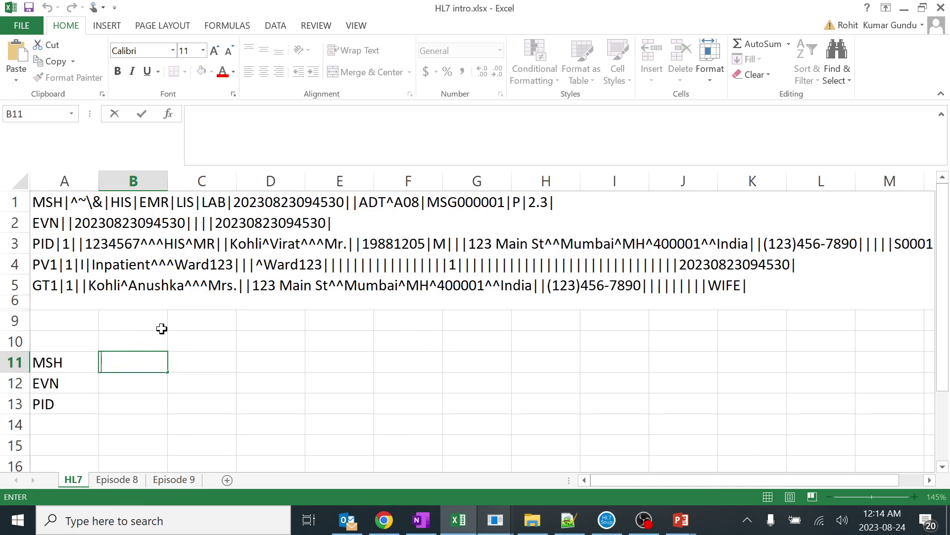
click(167, 179)
click(193, 221)
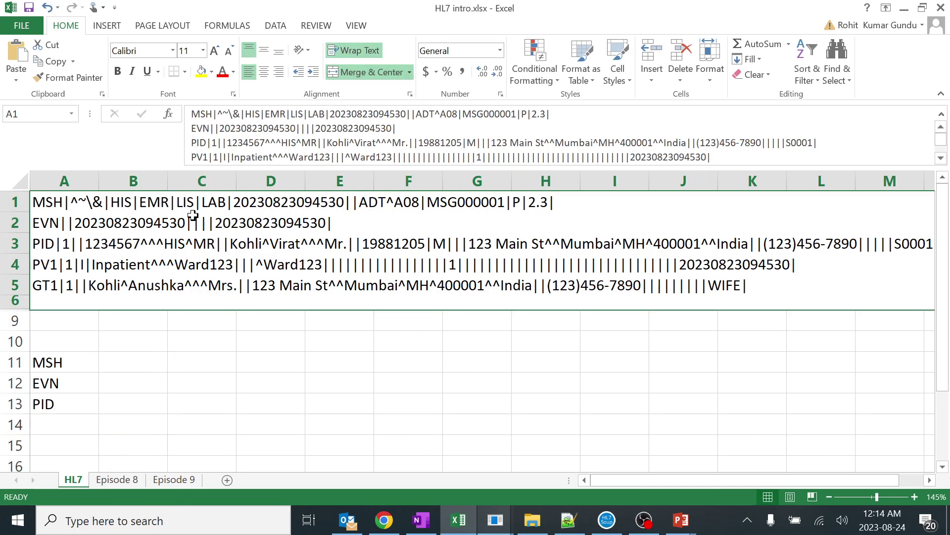
drag(167, 181, 445, 180)
Enter 'Message Header' in B11 beside MSH
click(177, 356)
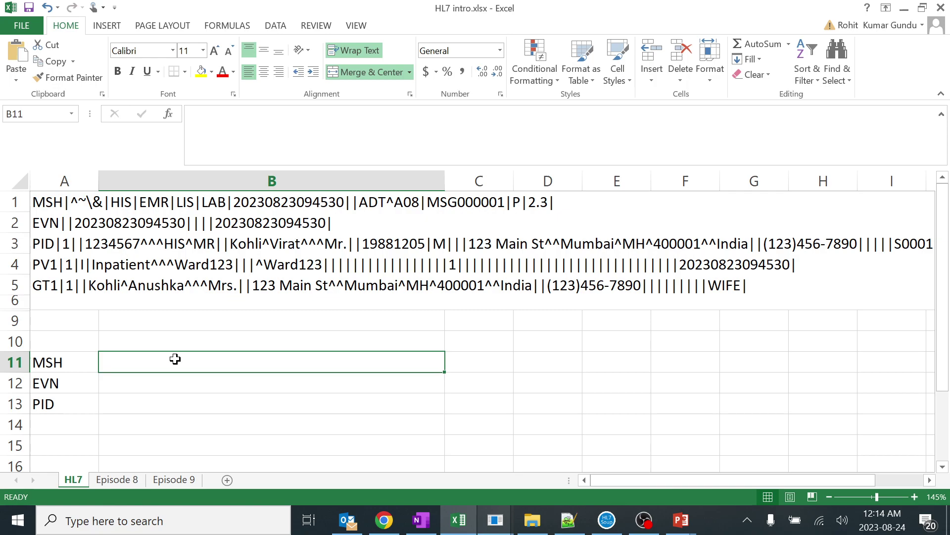
key(F2)
text(mES)
key(BackSpace)
key(BackSpace)
key(BackSpace)
text(Message)
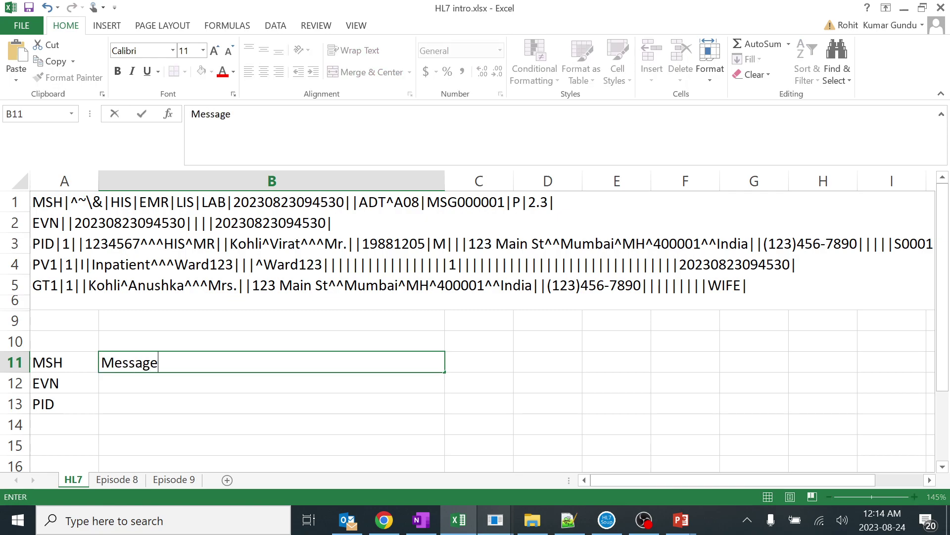
text( Heade)
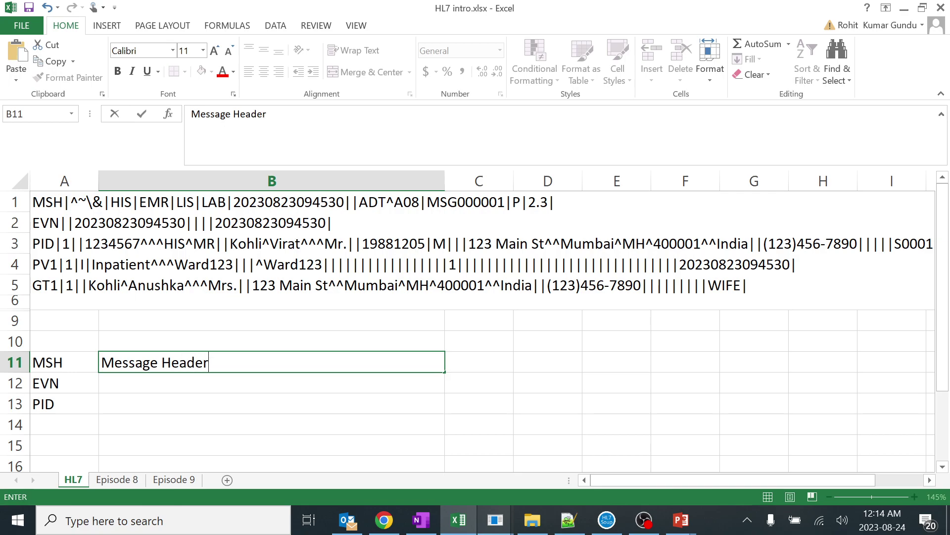
text(r)
click(570, 385)
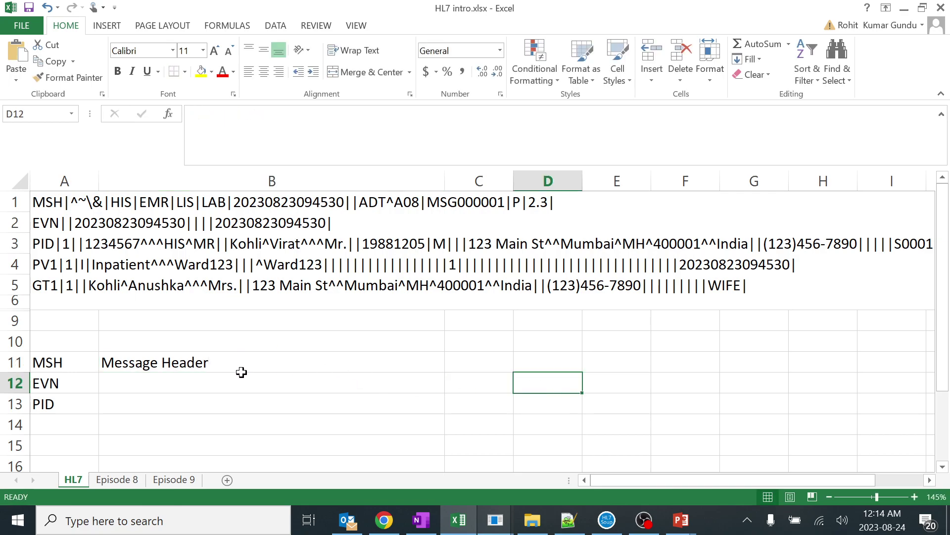
click(225, 371)
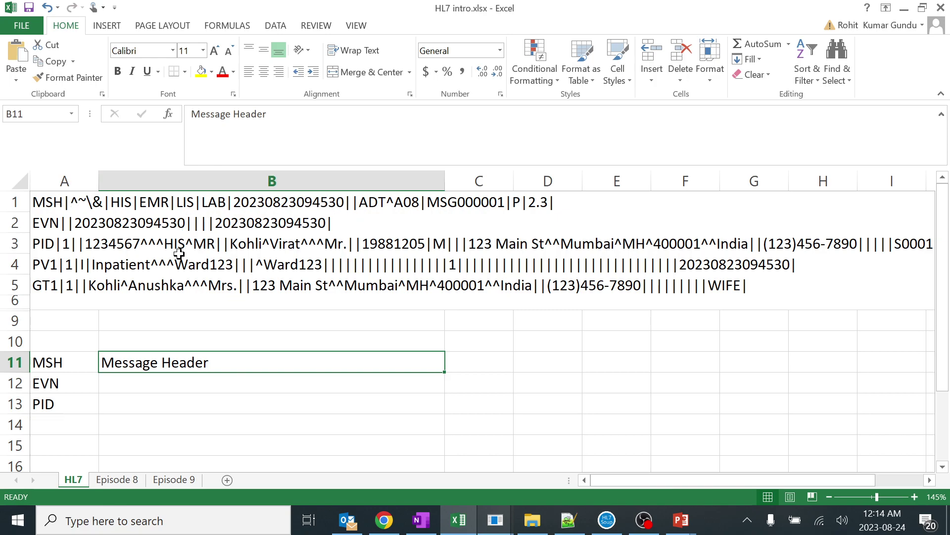
click(174, 479)
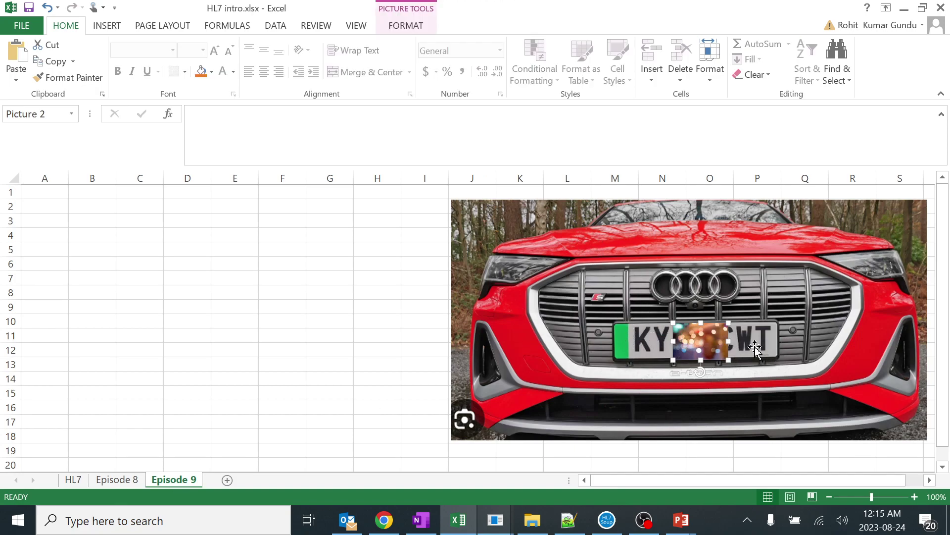
click(74, 479)
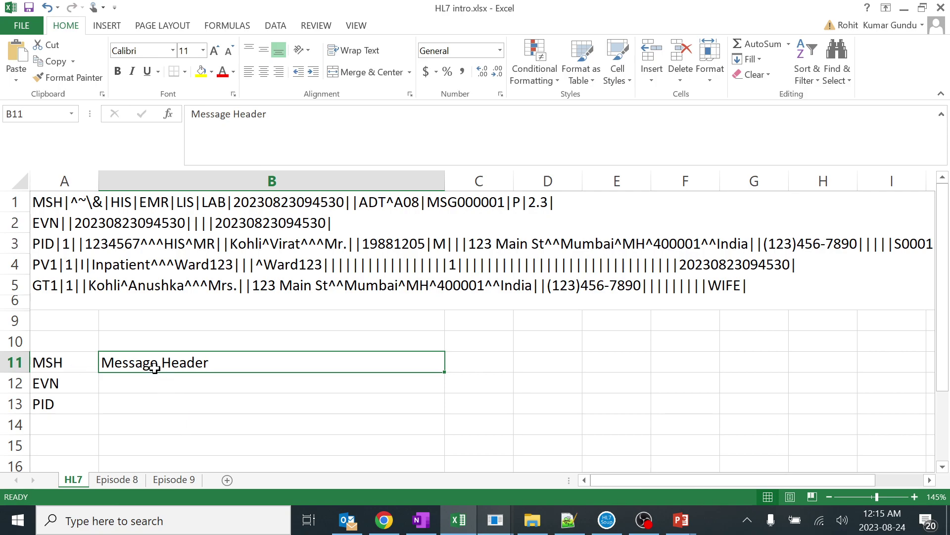
click(44, 200)
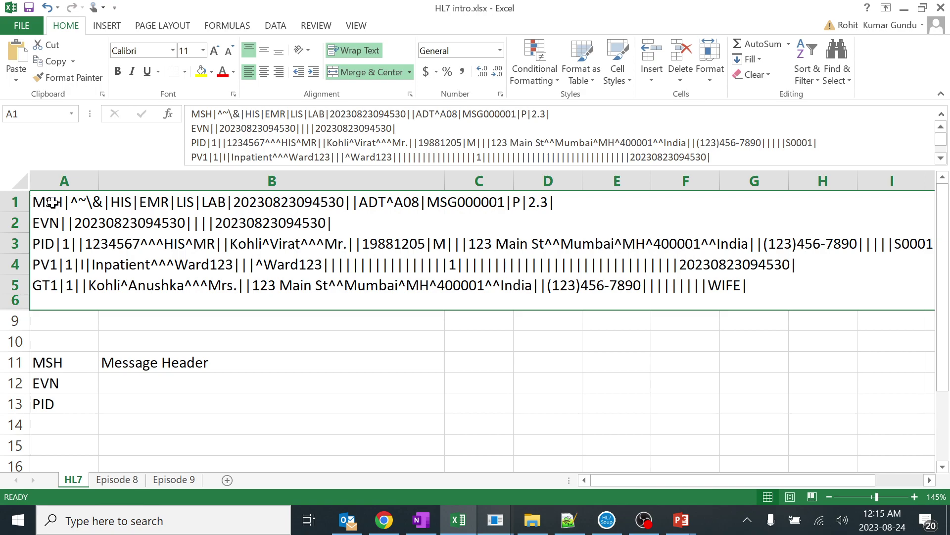
double_click(45, 202)
drag(554, 202, 44, 201)
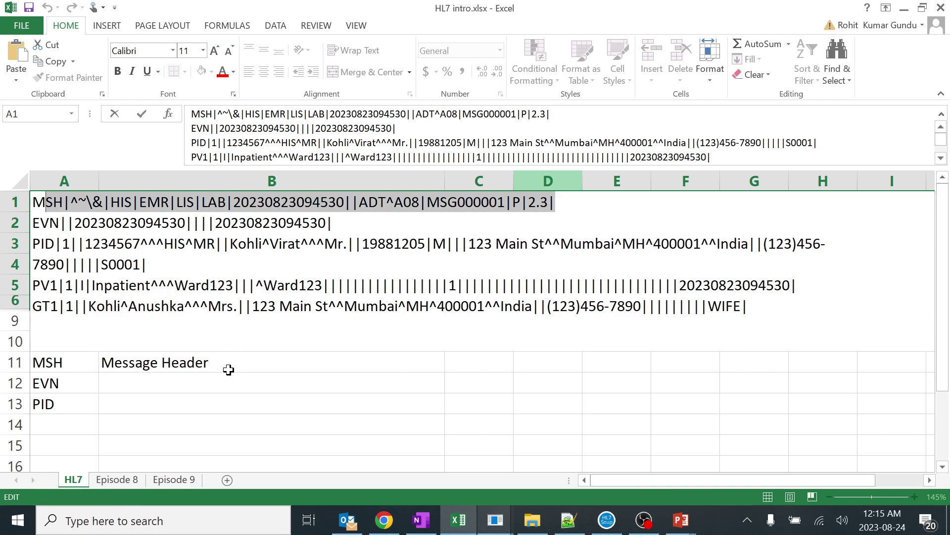
click(184, 480)
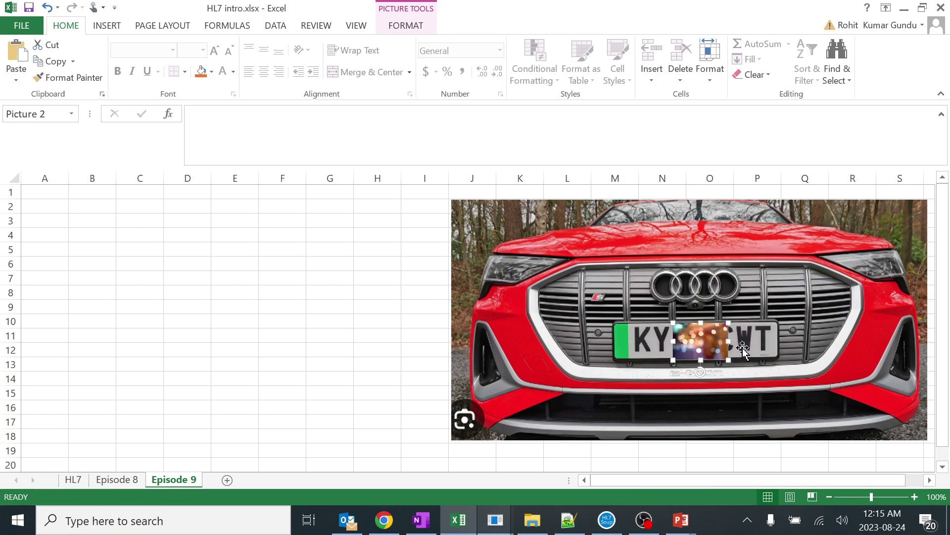
click(72, 480)
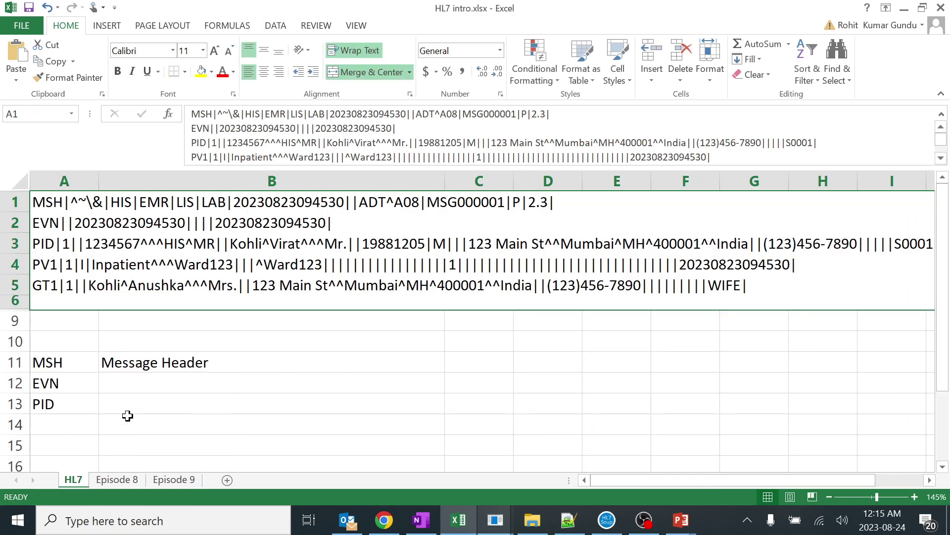
click(60, 364)
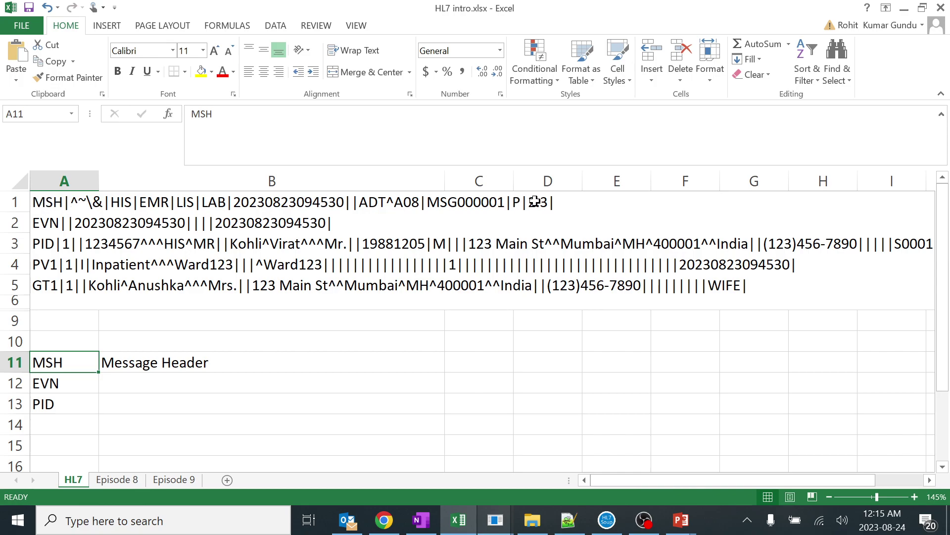
click(316, 378)
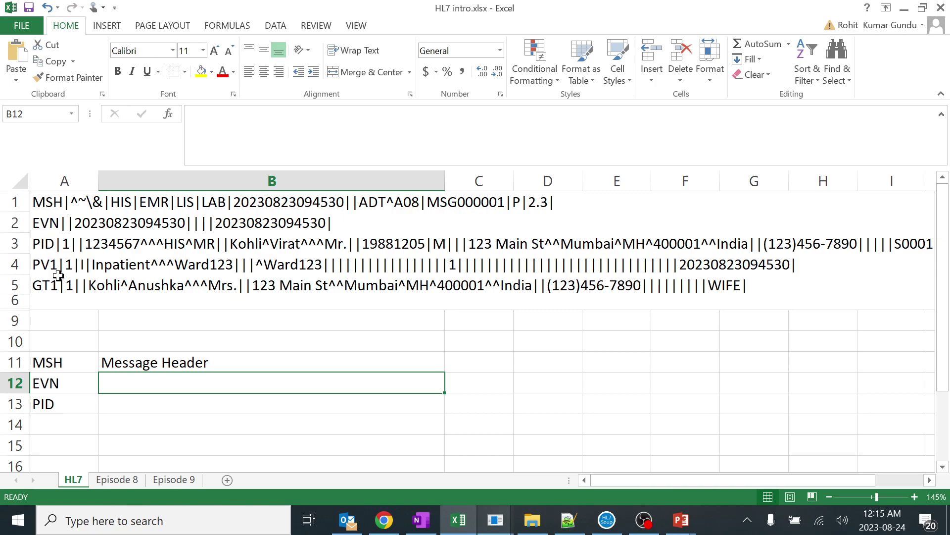
Enter 'Segments' in cell D11
click(556, 361)
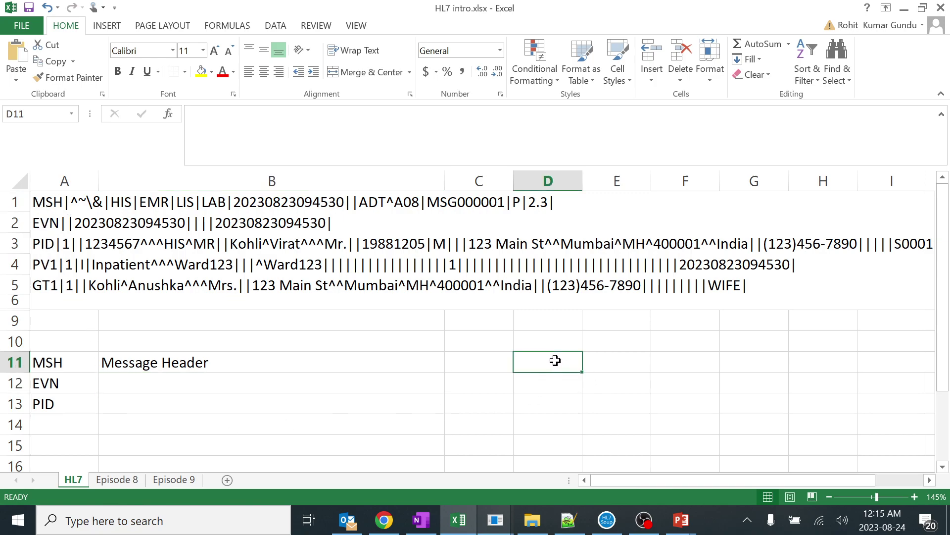
text(Segments)
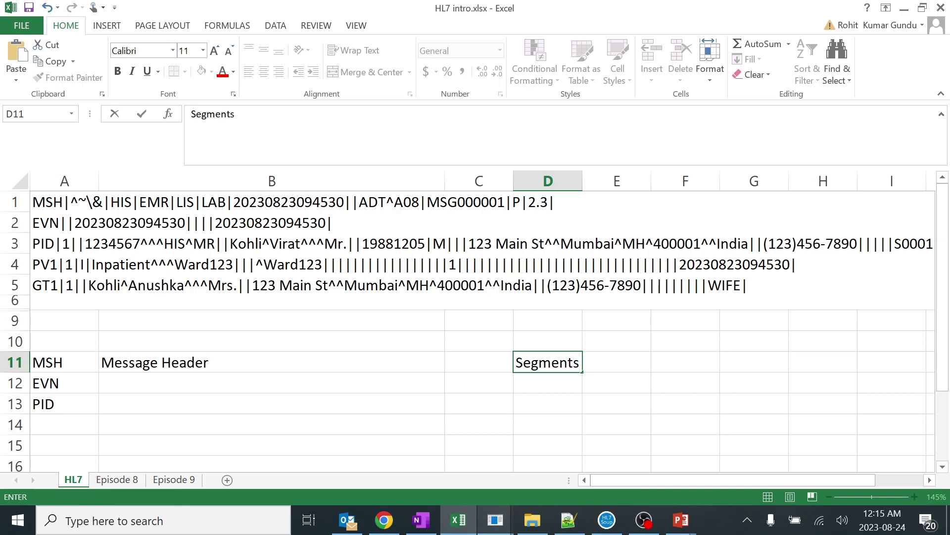
key(Return)
click(550, 361)
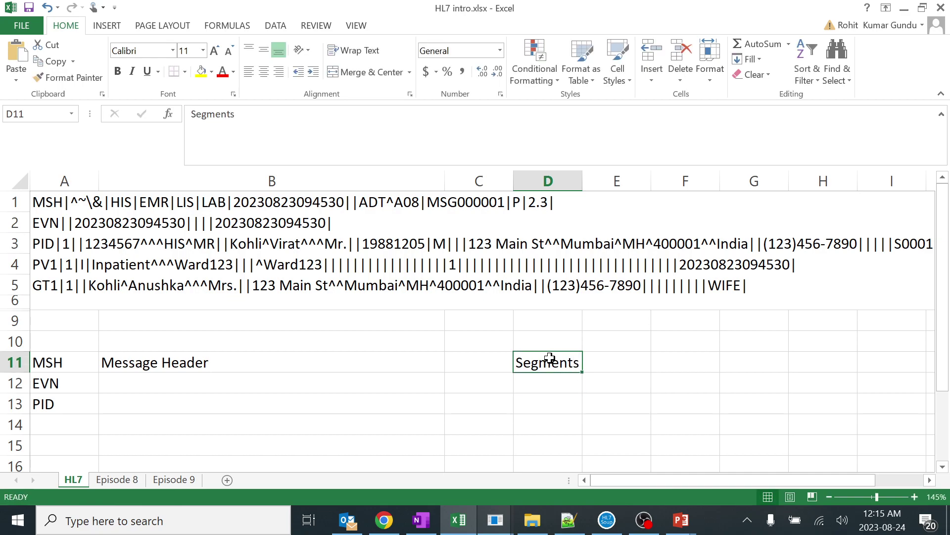
click(551, 384)
Enter 'Fields' in cell D12
double_click(47, 202)
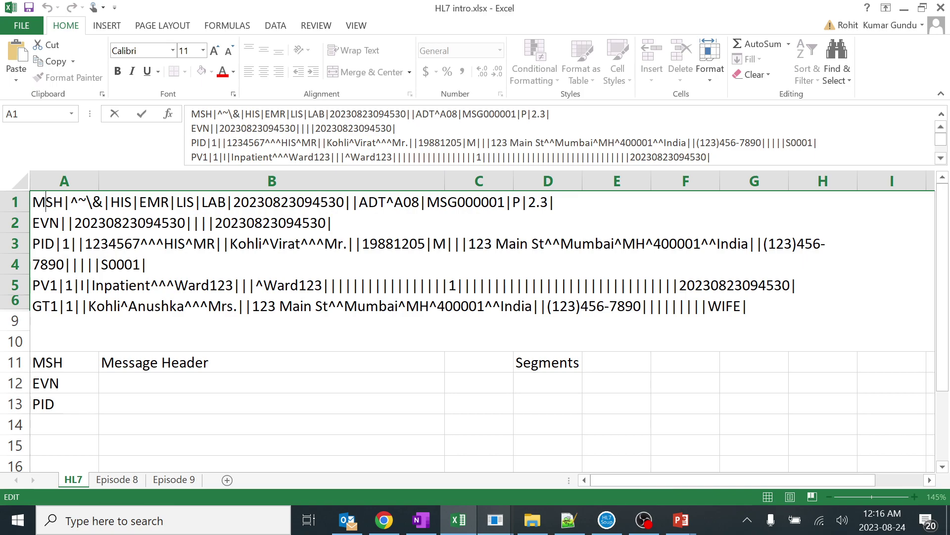
double_click(47, 201)
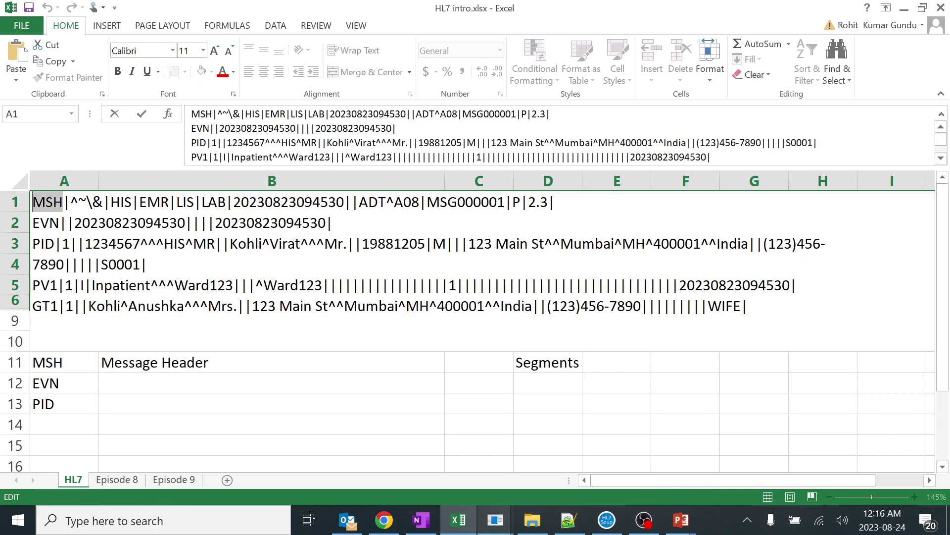
click(529, 385)
text(F)
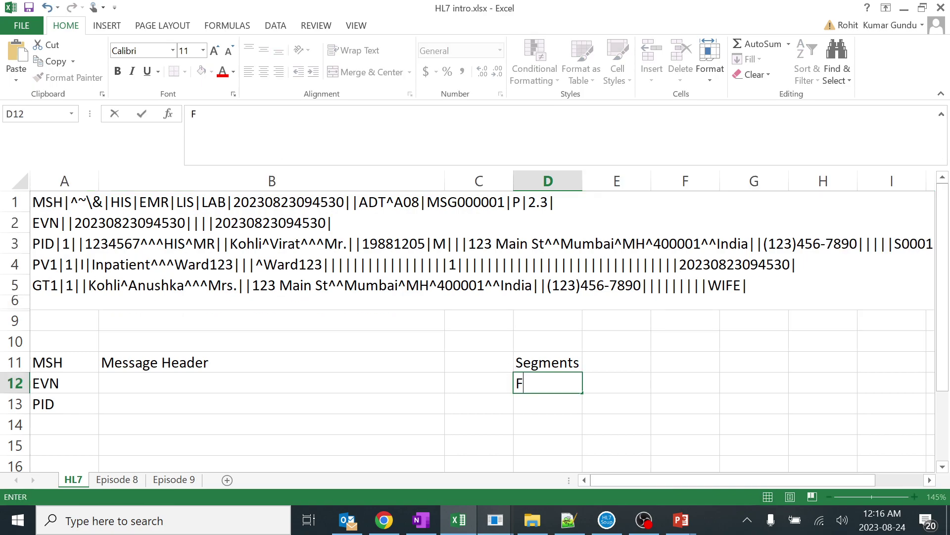
text(ields)
key(Return)
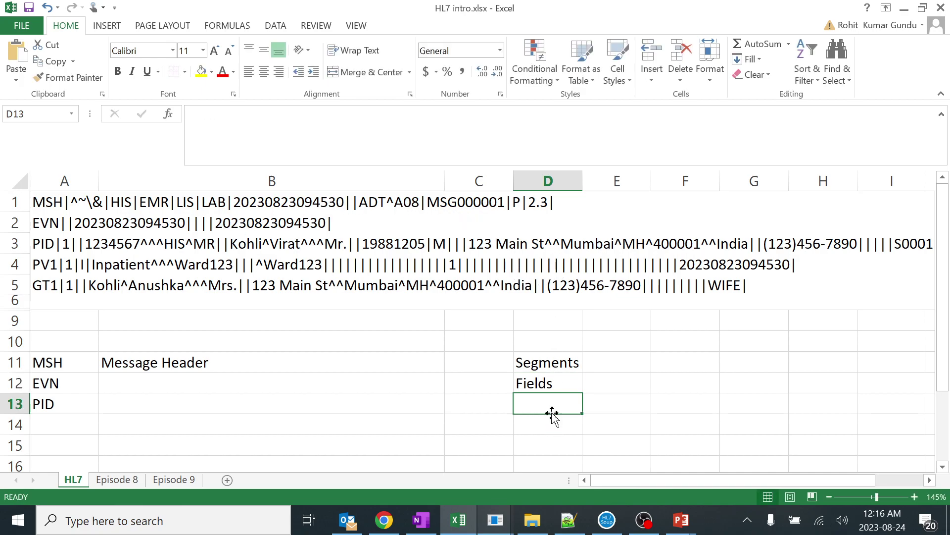
Type 'Component' in D13, then clear it so D13 stays empty
text(Component)
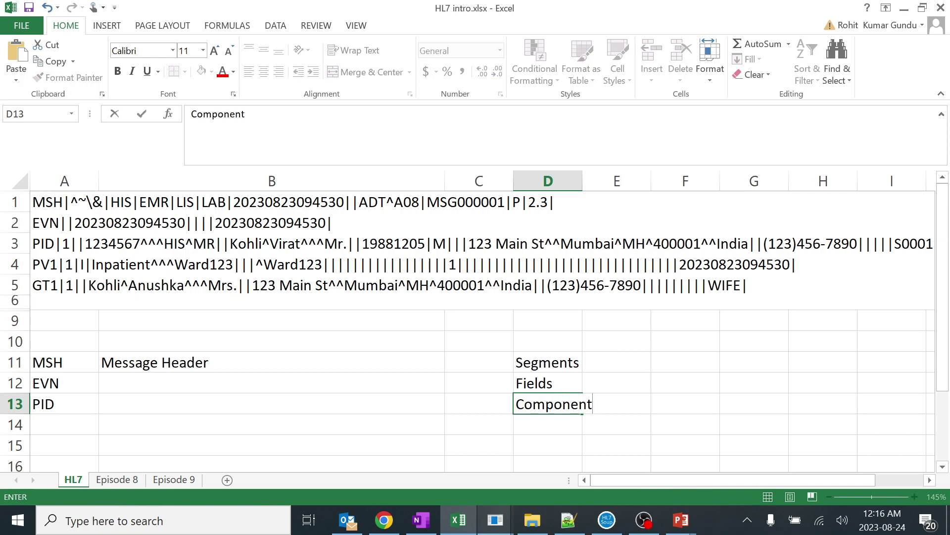
click(703, 385)
click(575, 406)
key(BackSpace)
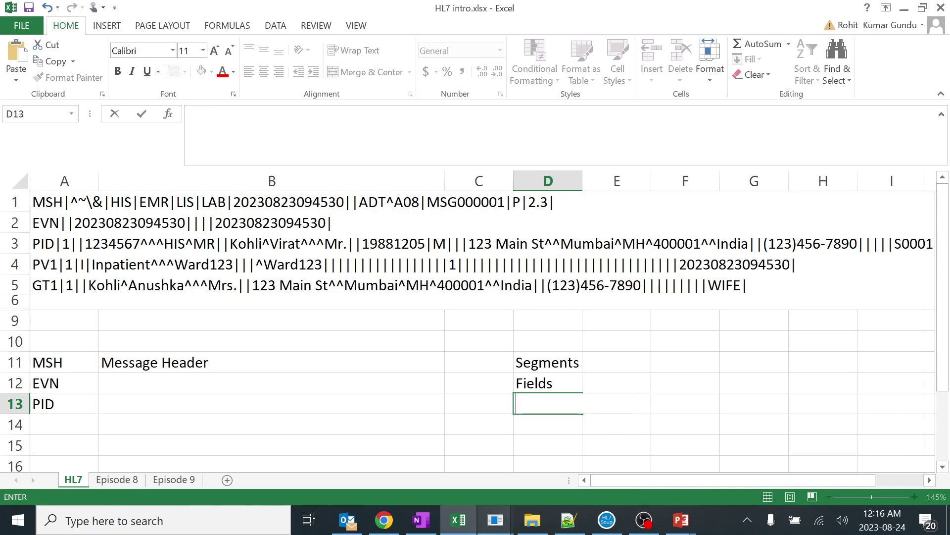
key(Return)
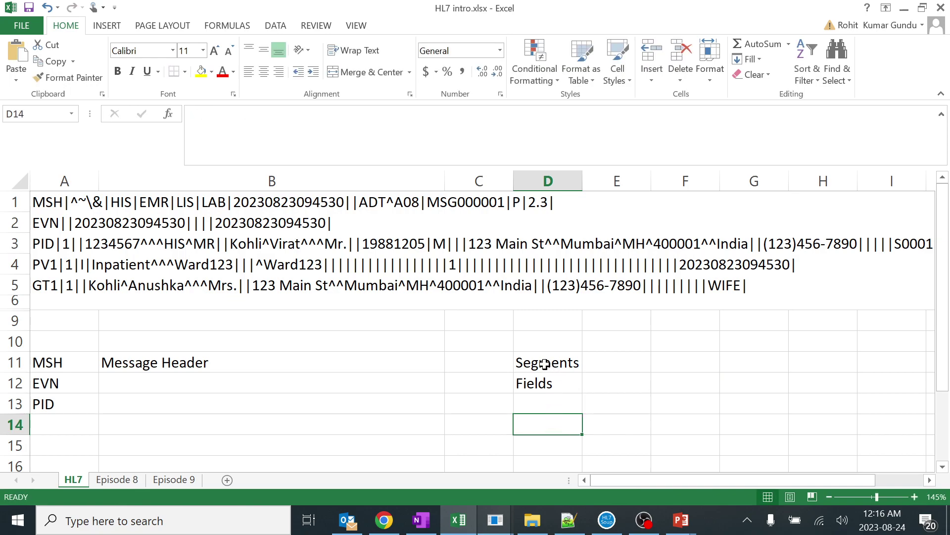
click(544, 367)
click(545, 384)
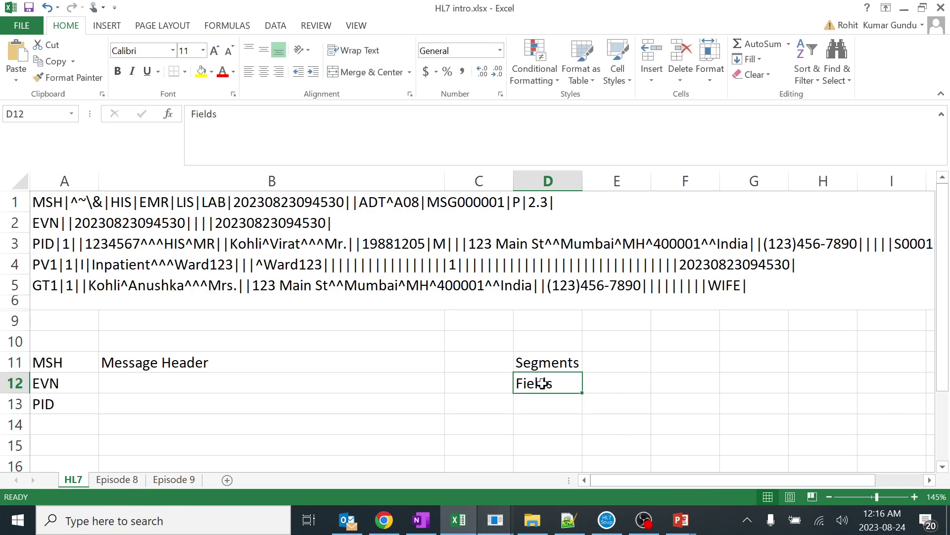
Check the MSH, Message Header and Fields labels against the HL7 message cell
click(40, 202)
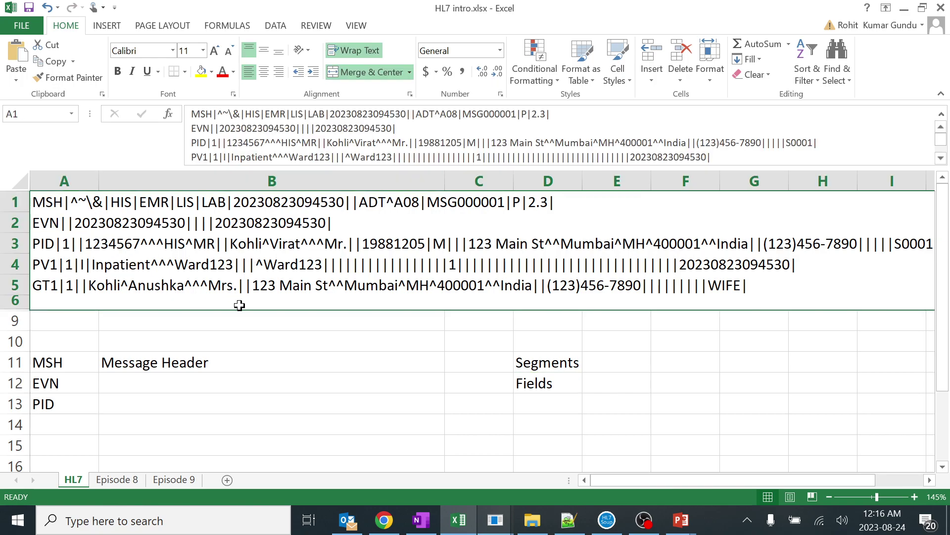
click(558, 377)
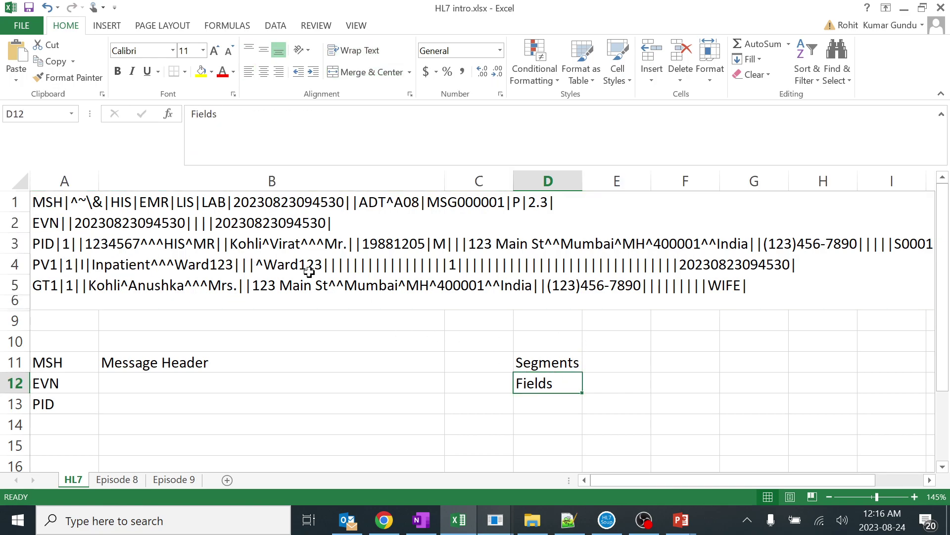
click(53, 201)
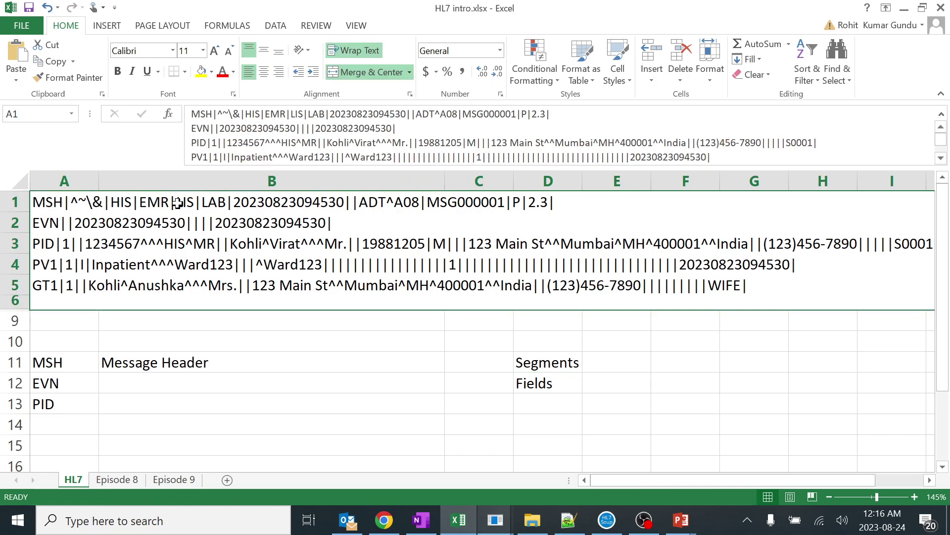
click(247, 342)
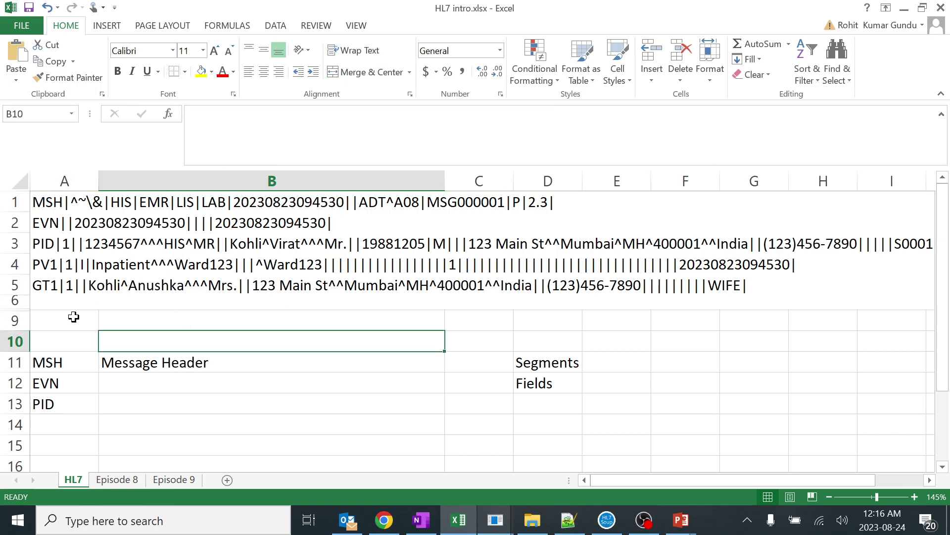
click(50, 364)
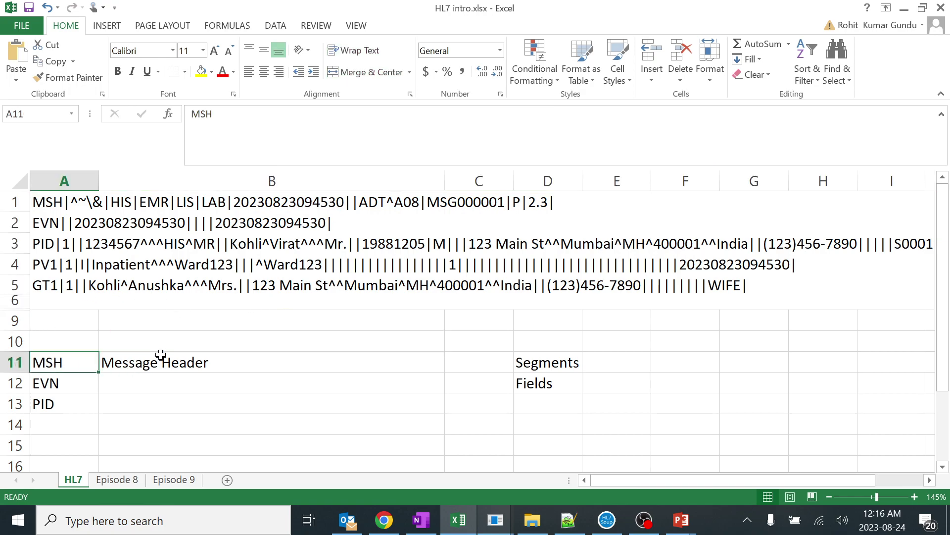
click(184, 362)
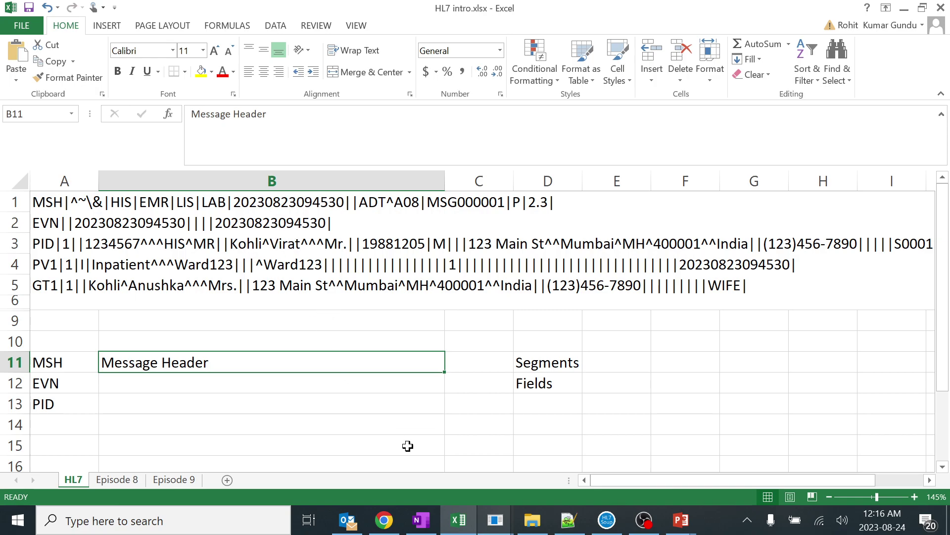
click(310, 314)
Select all the text in the merged HL7 message block, then bring up HL7 Soup
click(312, 292)
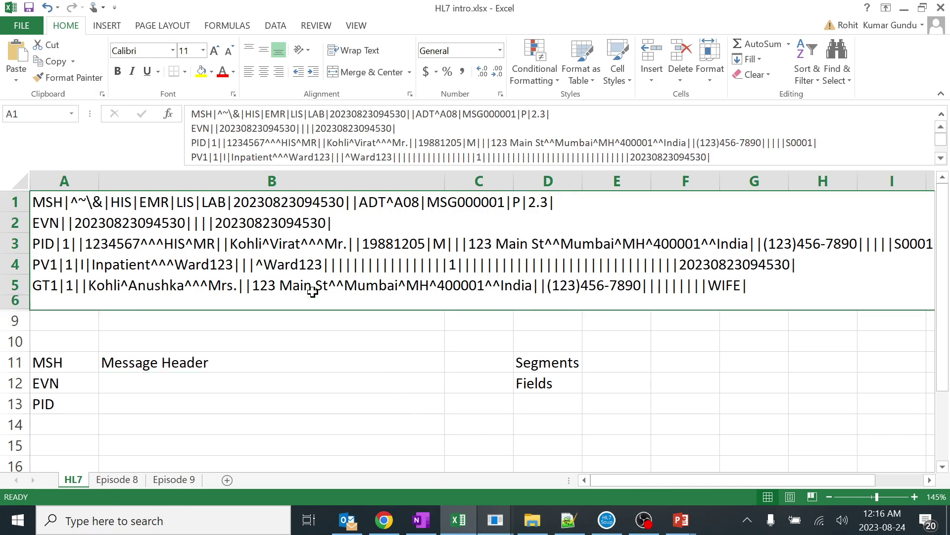
double_click(689, 286)
key(ctrl+a)
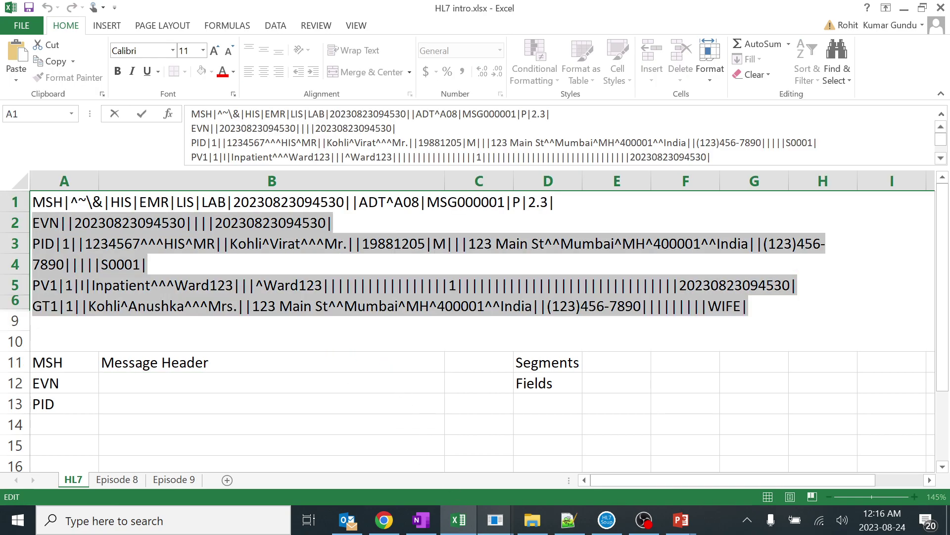
click(607, 520)
In HL7 Soup, inspect the MSH Message Header fields MSH-2 and MSH-10, then return to Excel
click(84, 200)
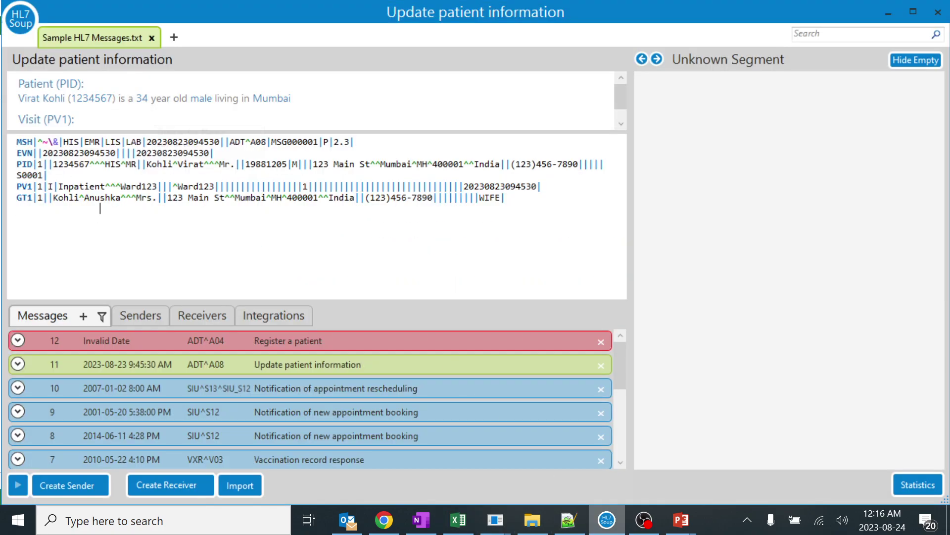
click(23, 142)
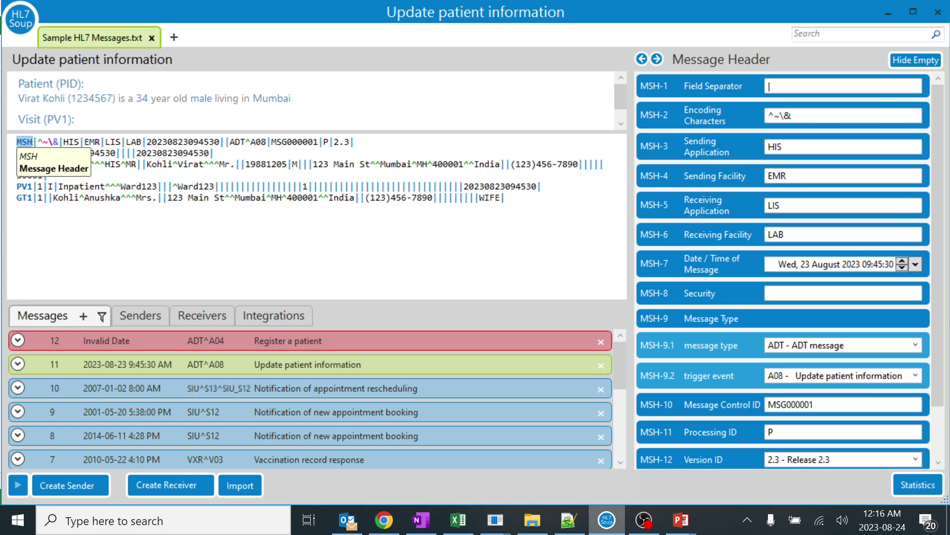
click(48, 142)
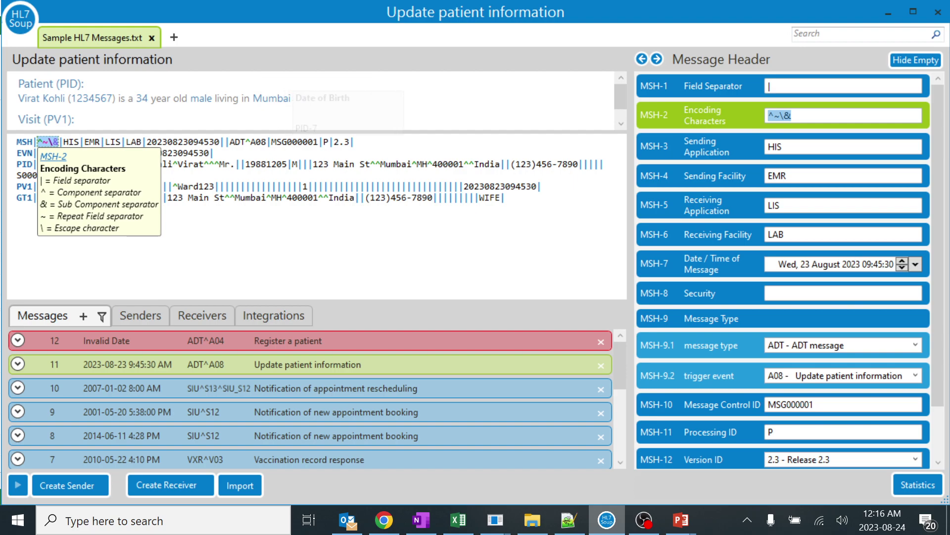
click(294, 142)
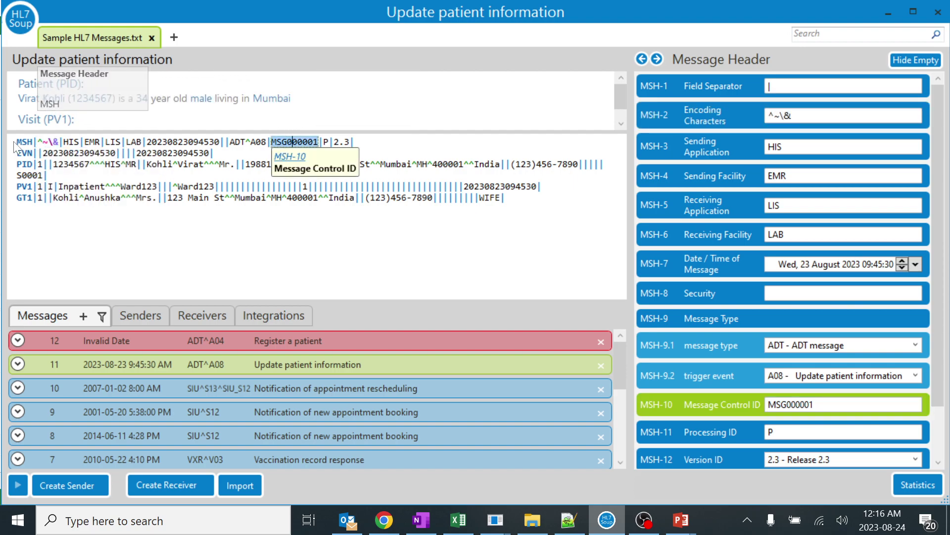
drag(16, 142, 326, 142)
click(458, 519)
key(ctrl+a)
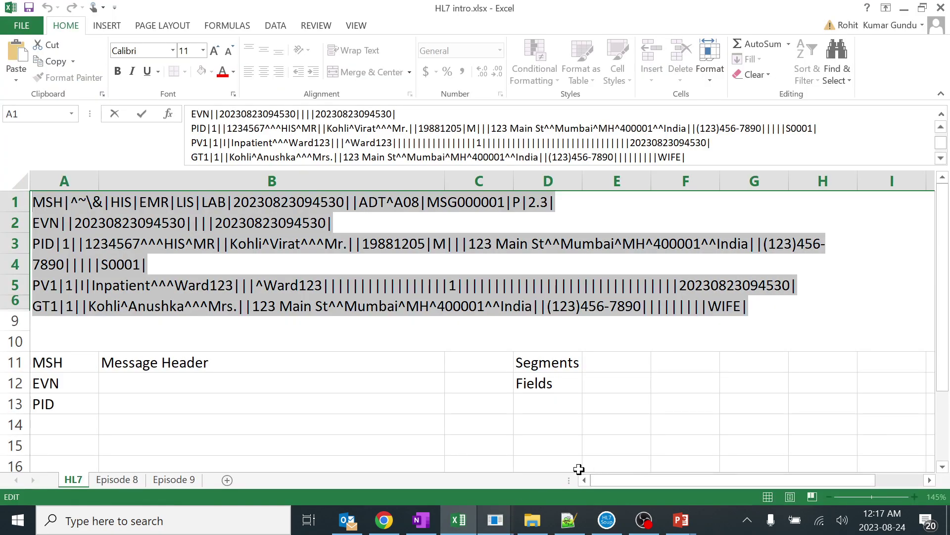
View the Episode 9 sheet, then bring HL7 Soup back to the front
click(174, 479)
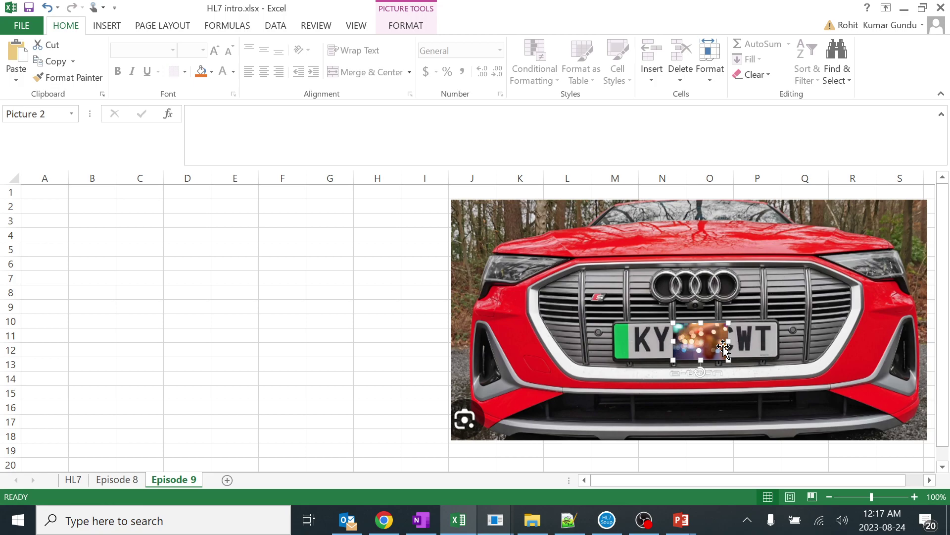
click(599, 522)
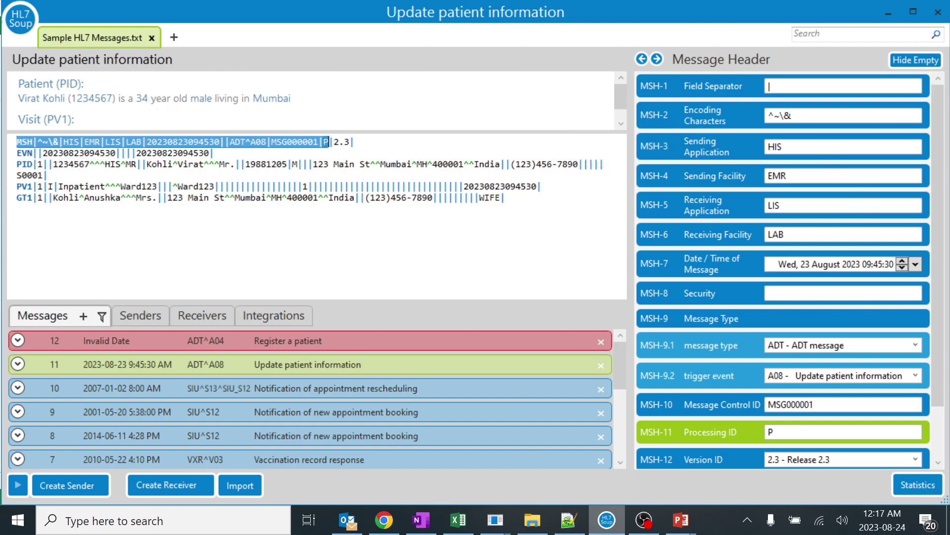
Inspect MSH-3 HIS, MSH-4 EMR, LAB facility, MSH-7 timestamp and ADT^A08 message type, then return to Excel
click(766, 148)
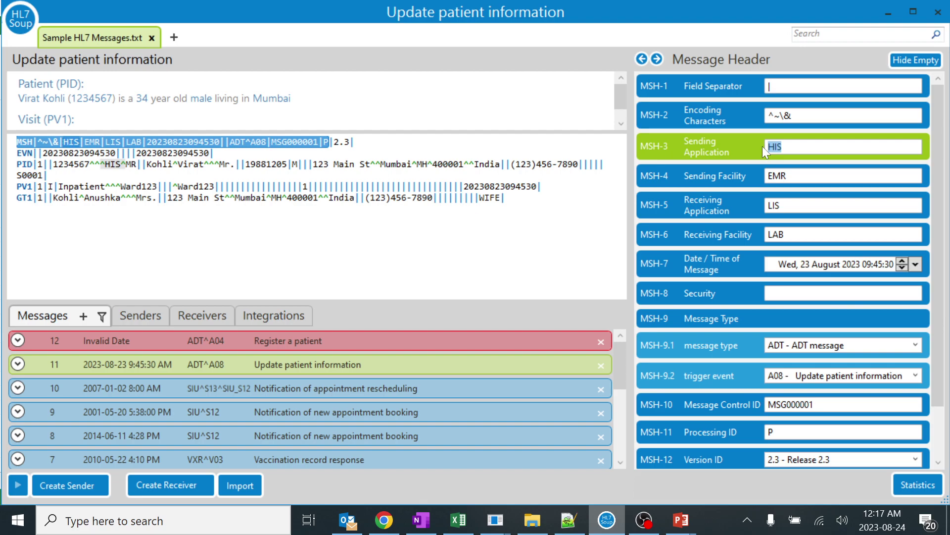
click(734, 176)
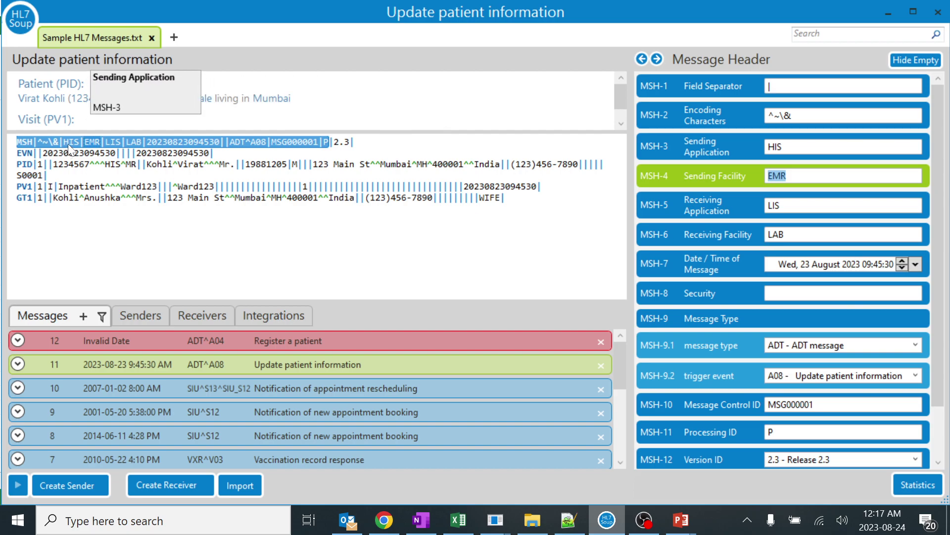
click(134, 142)
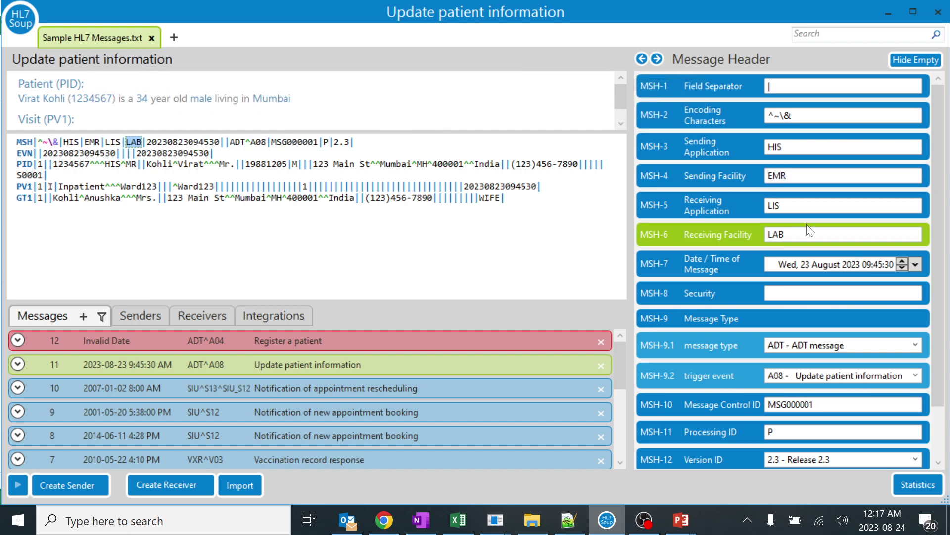
click(801, 263)
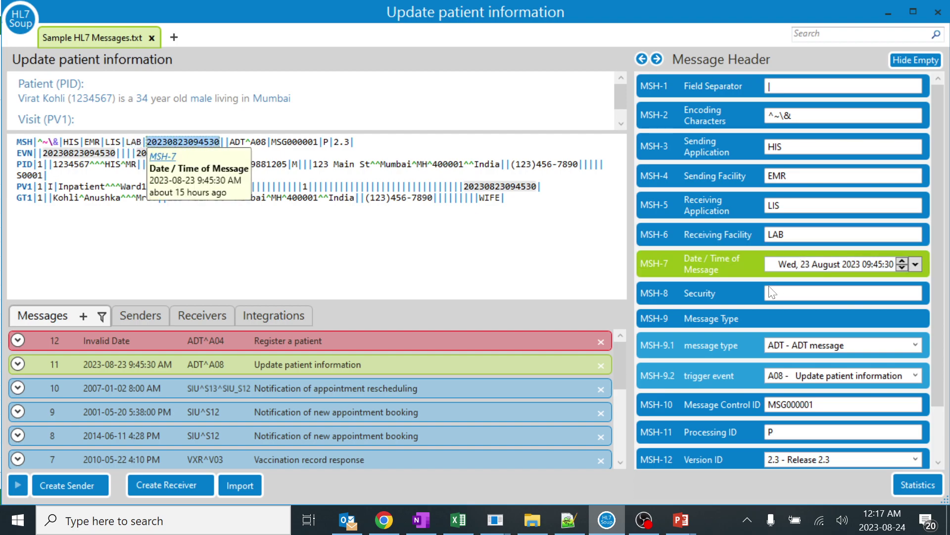
click(788, 317)
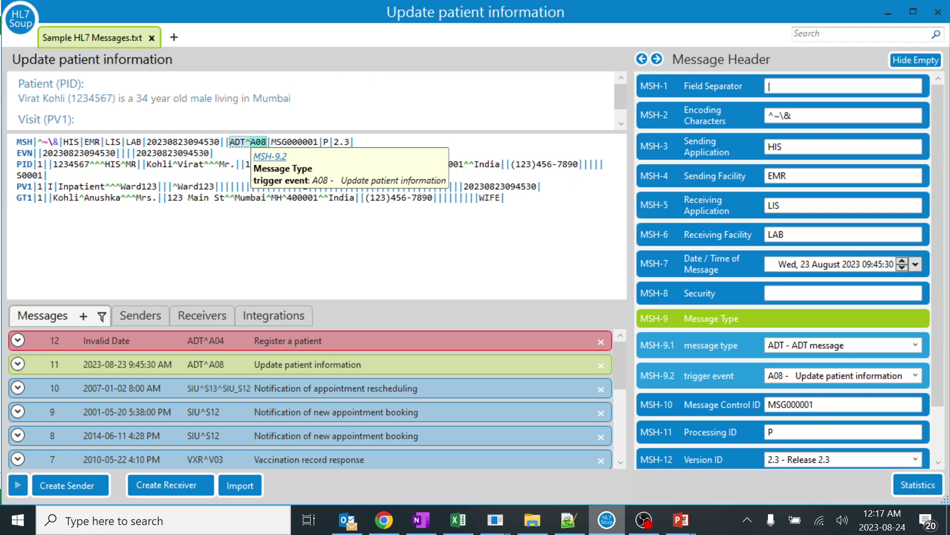
scroll(783, 267, down, 2)
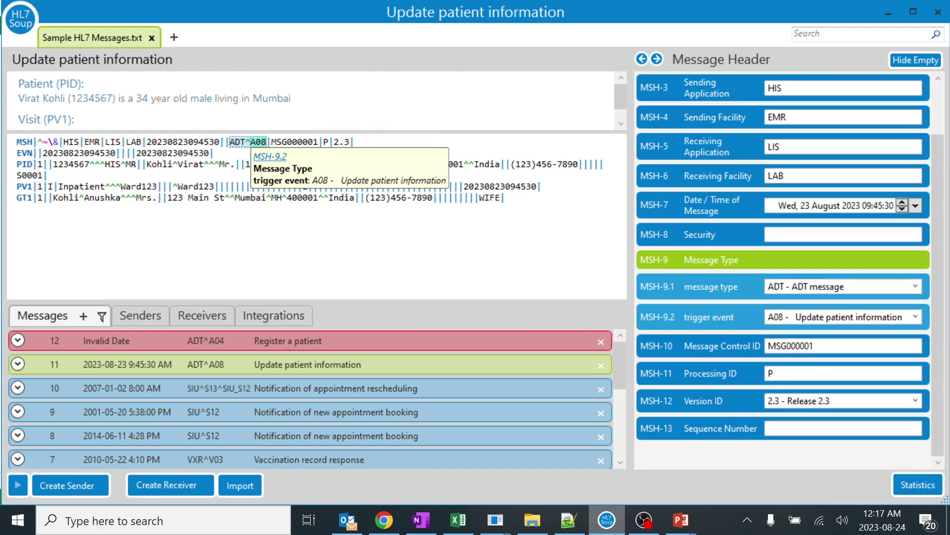
drag(356, 142, 17, 142)
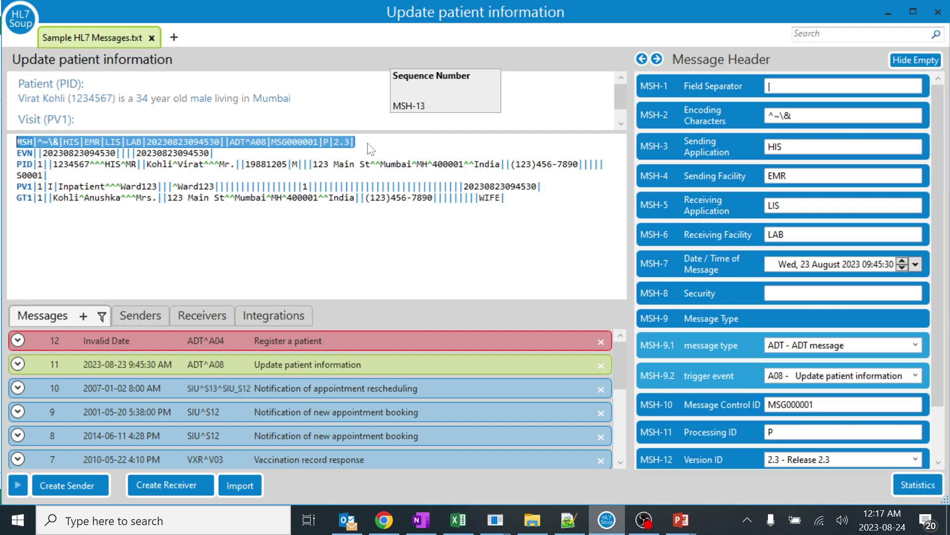
click(457, 521)
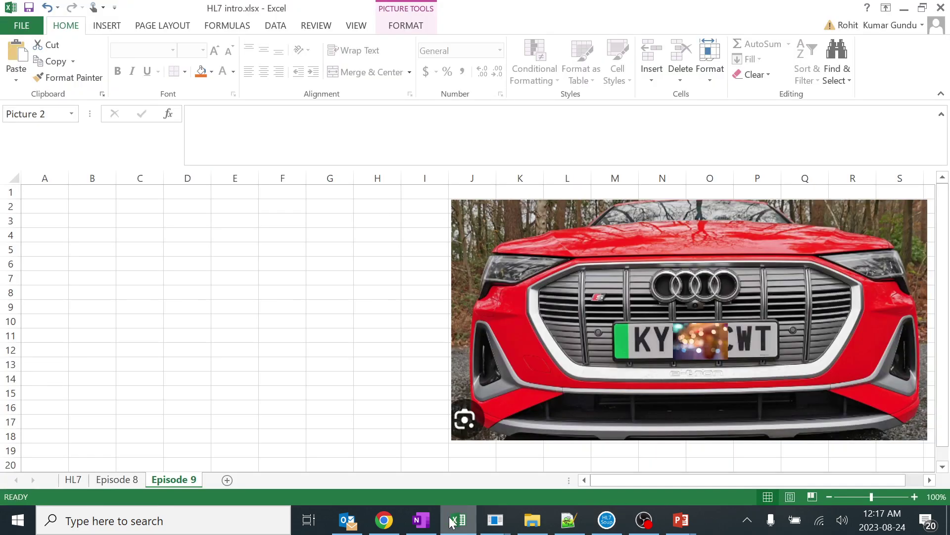
Enter 'Technical' in cell C11 on the HL7 sheet
click(74, 479)
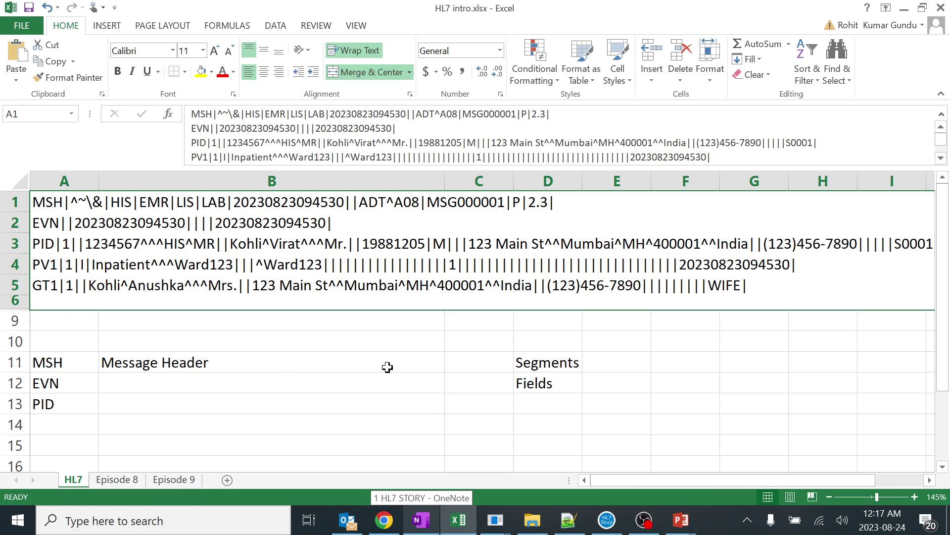
click(499, 361)
text(Tech)
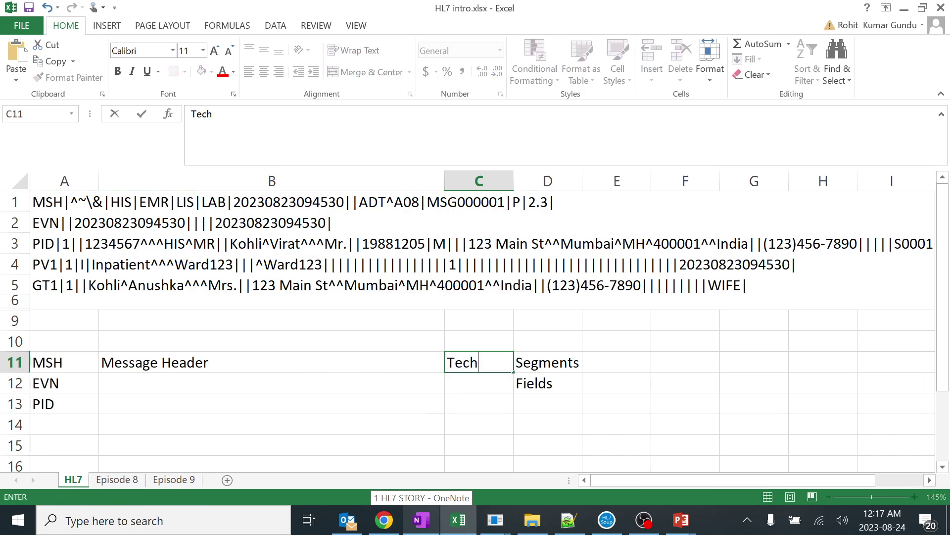
text(nical)
click(618, 429)
Move the Segments and Fields labels from D11:D12 to O1:O2
drag(542, 361, 552, 382)
key(ctrl+c)
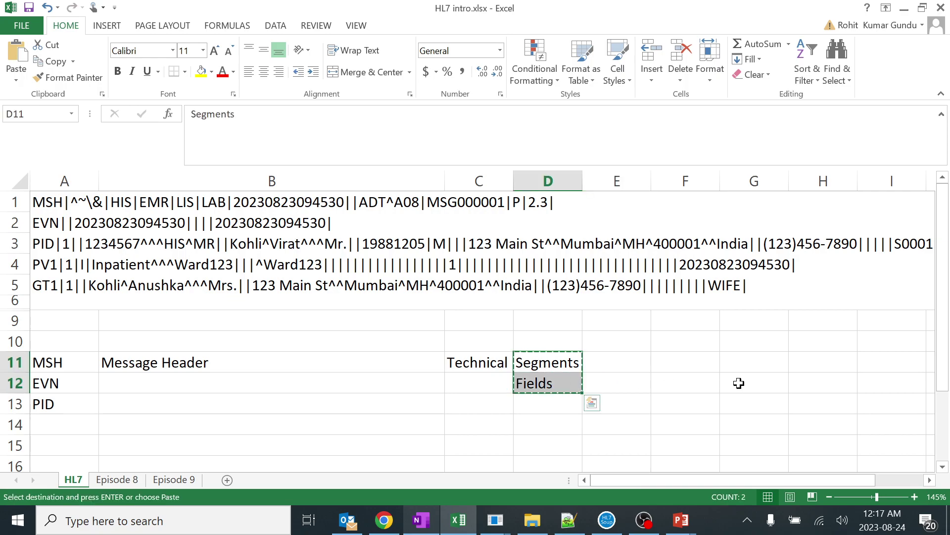
drag(836, 476, 882, 476)
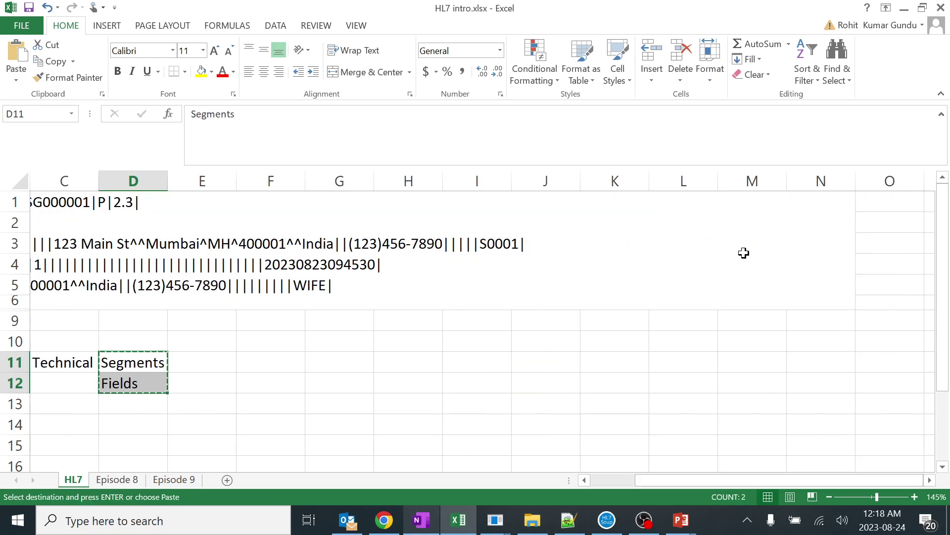
click(881, 205)
key(Return)
drag(852, 482, 610, 468)
click(460, 398)
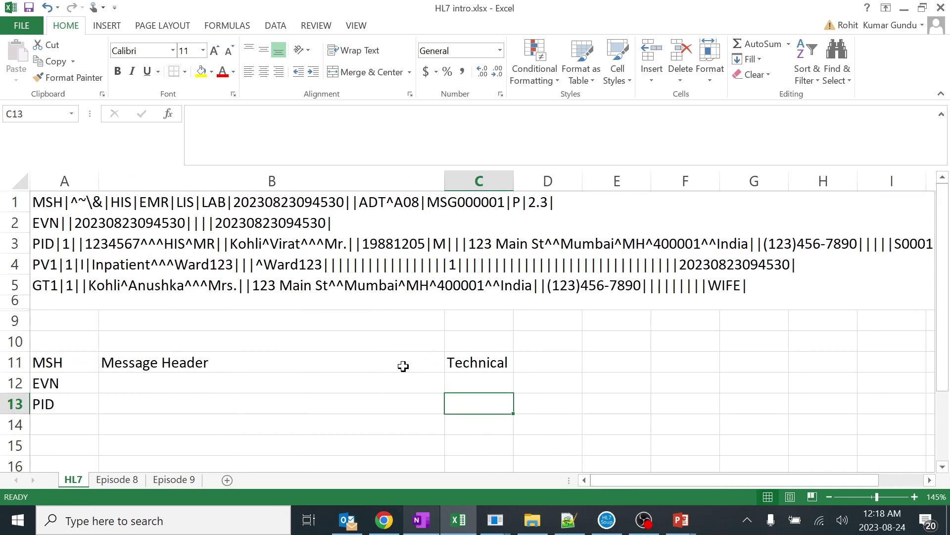